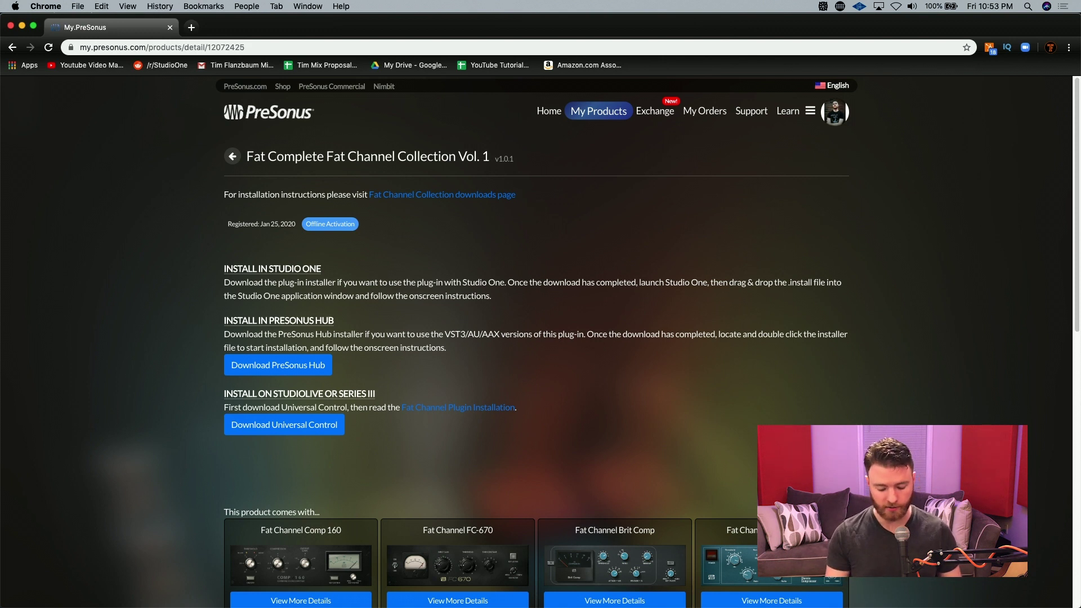
- Launch PreSonus Hub from a Spotlight search for 'preson'
key(super+space)
text(p)
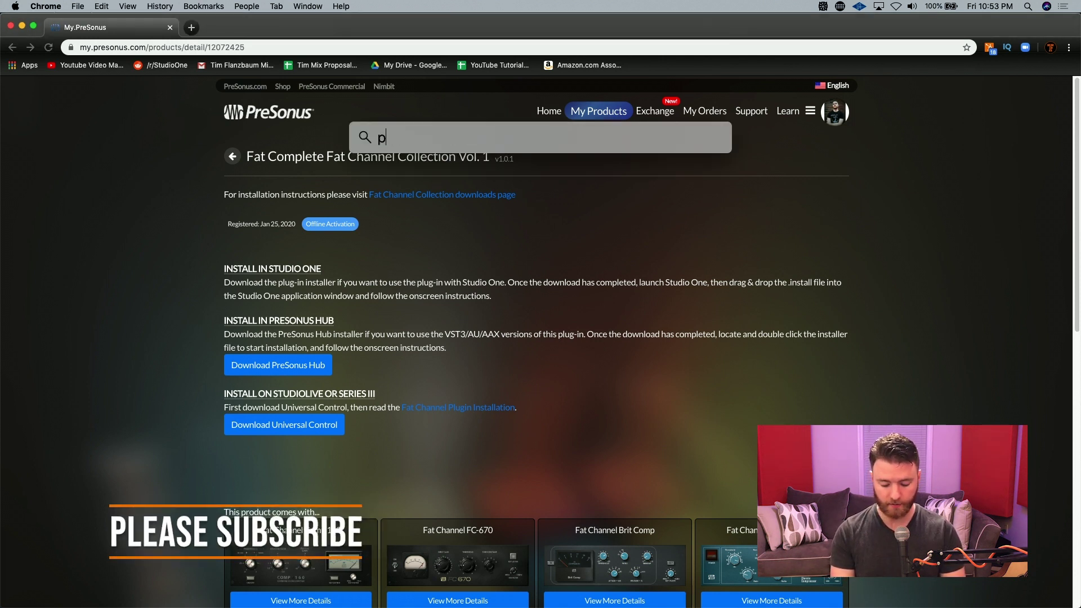
text(reson)
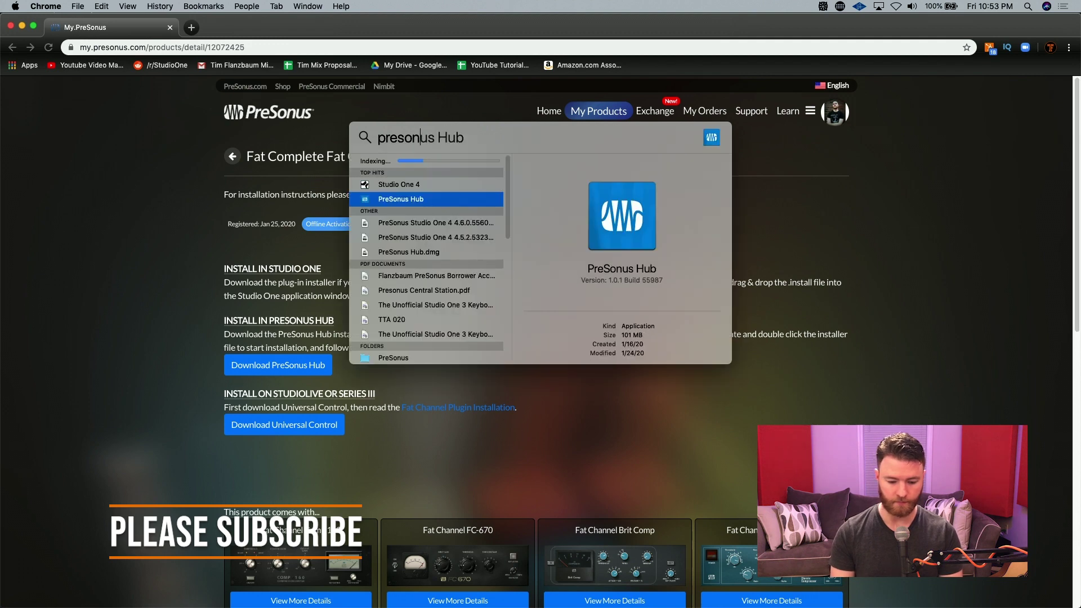
key(Return)
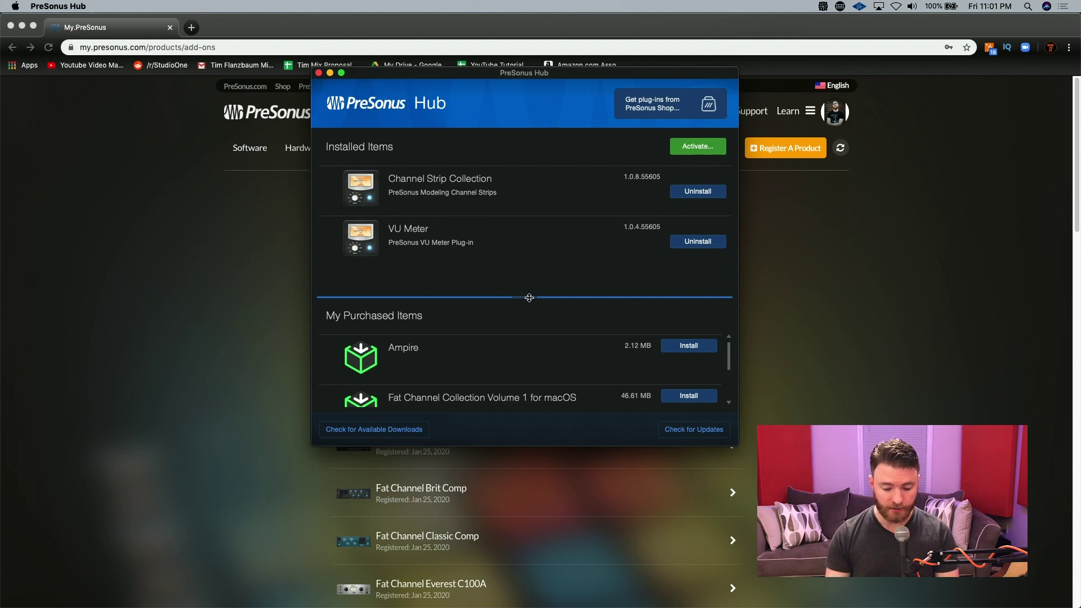
- Install Ampire and Fat Channel Collection Volume 1 for macOS
drag(533, 297, 526, 221)
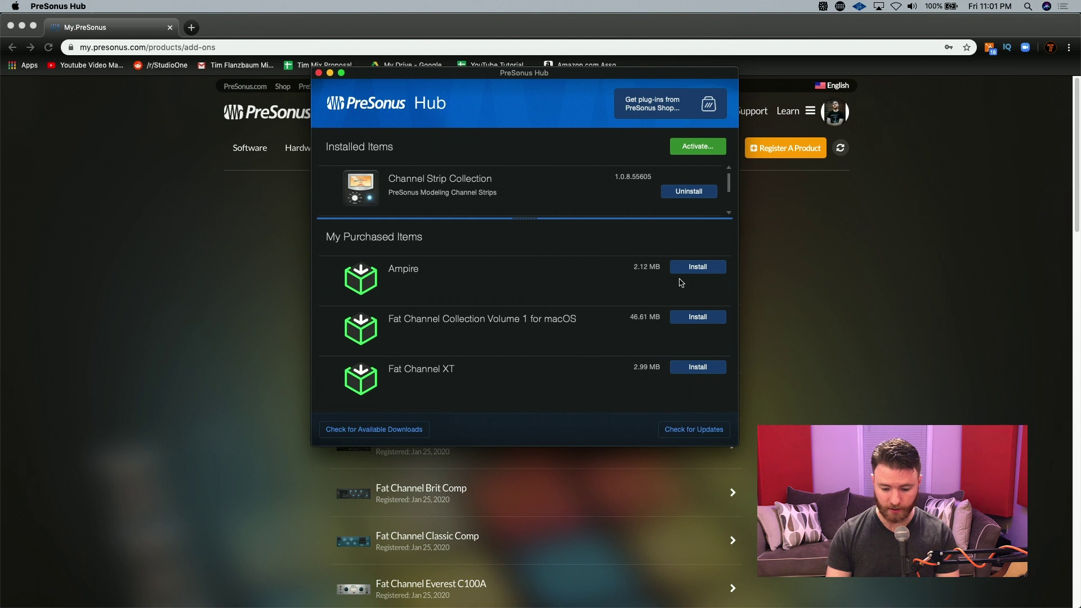
click(711, 273)
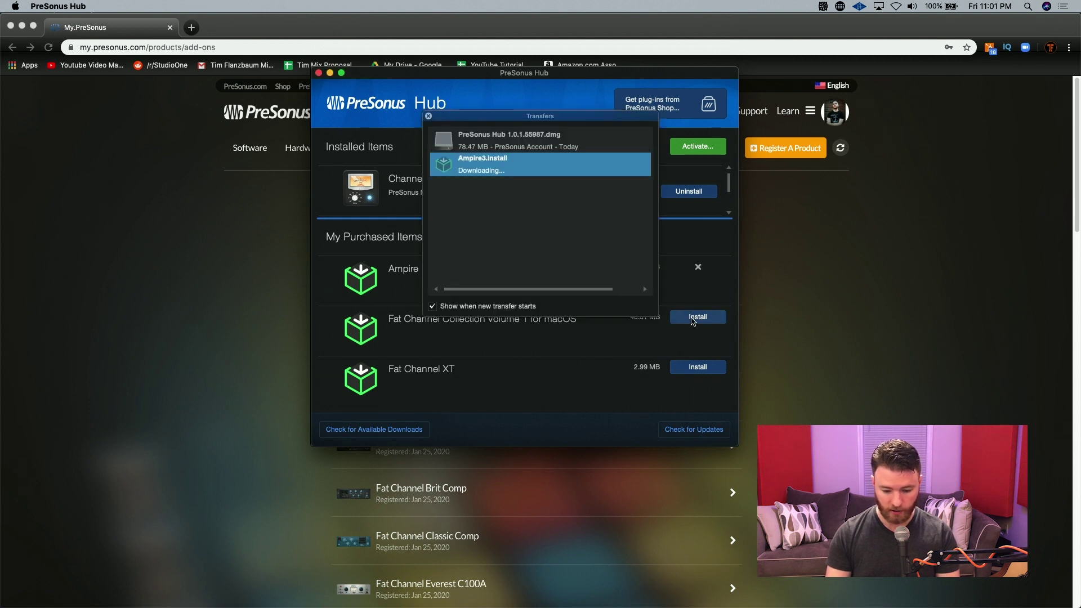
click(691, 318)
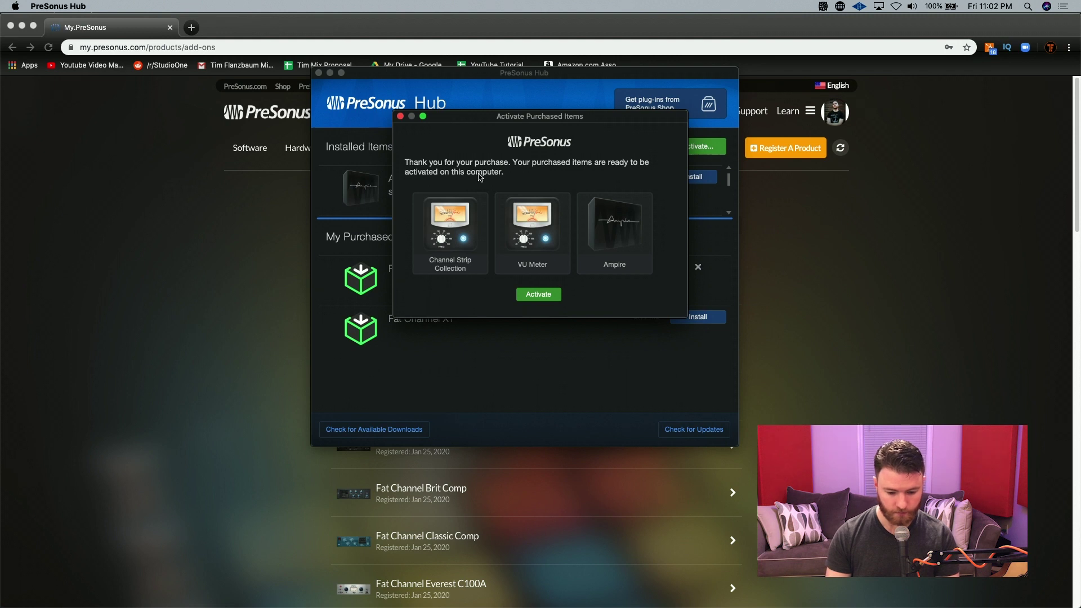
- Activate the purchased items, including the Fat Channel compressor, EQ and RC500 Comp models
click(550, 295)
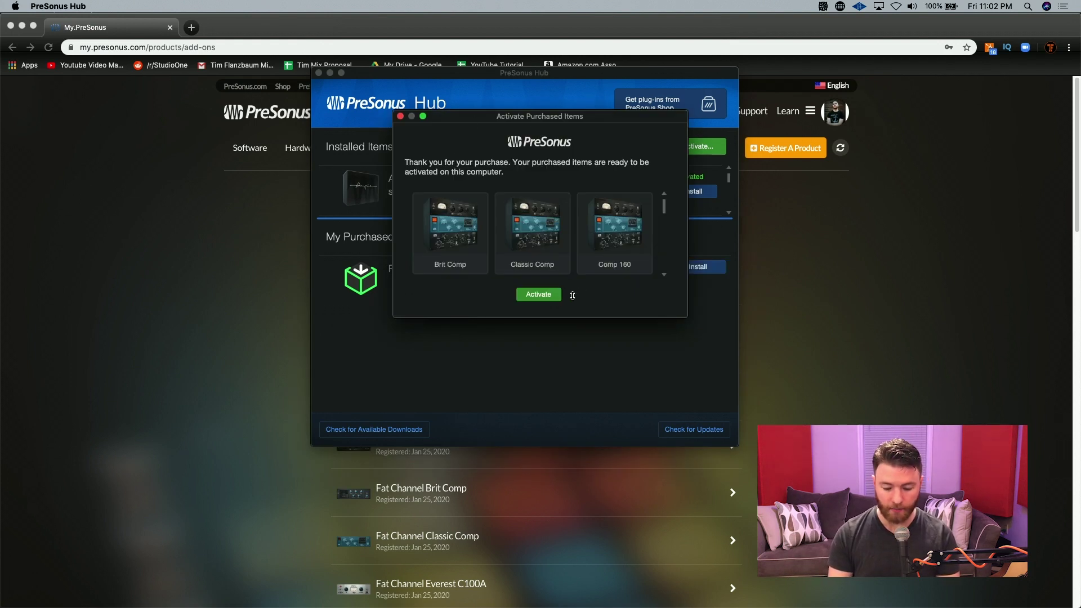
click(542, 298)
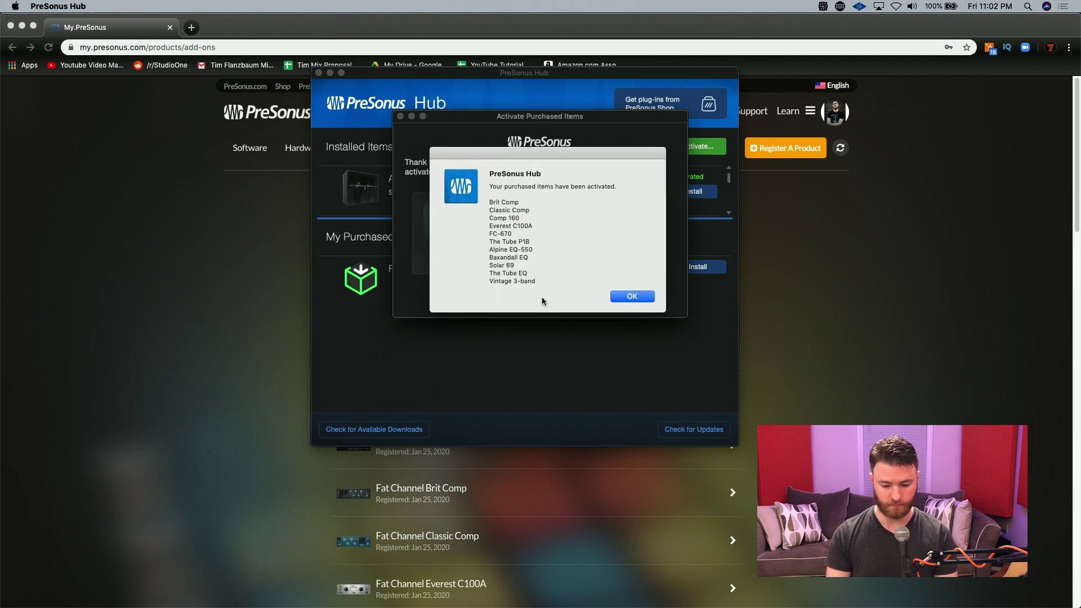
key(Return)
click(537, 296)
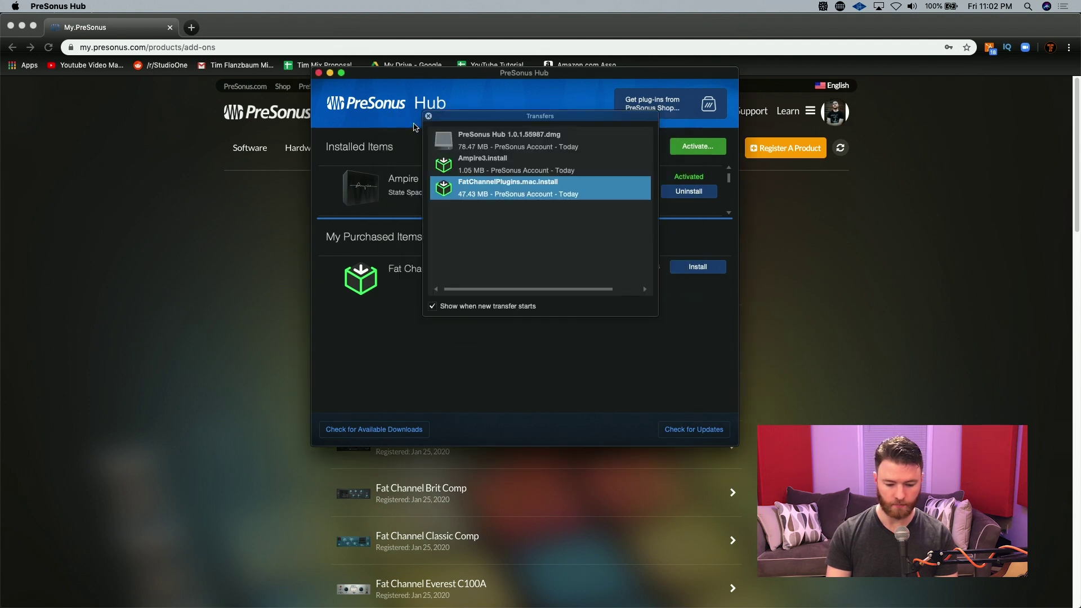
- Install Fat Channel XT and review the enlarged installed items list
click(689, 268)
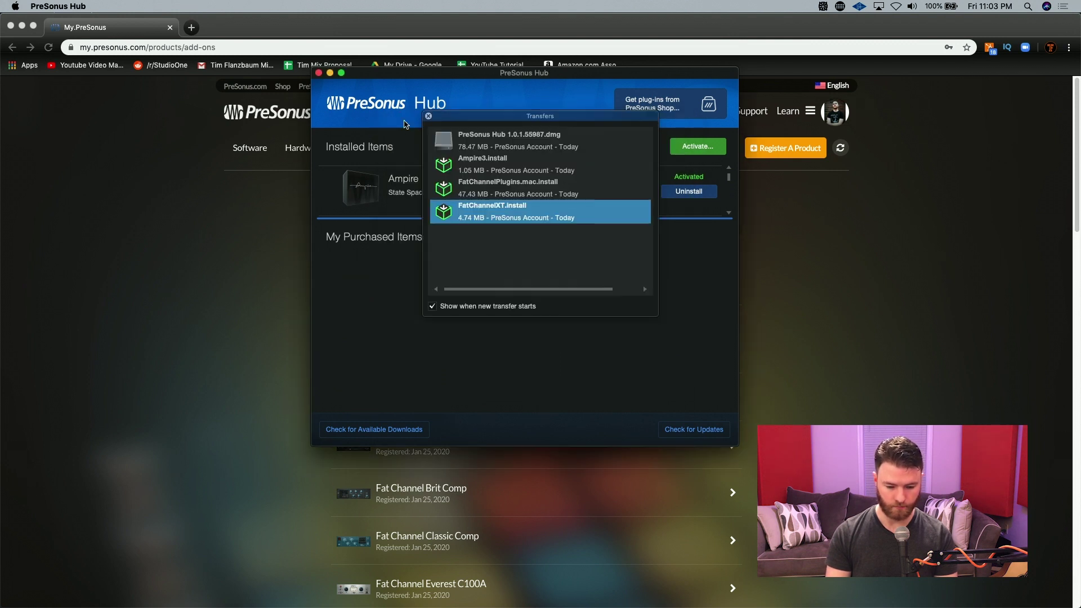
click(429, 117)
drag(546, 220, 545, 382)
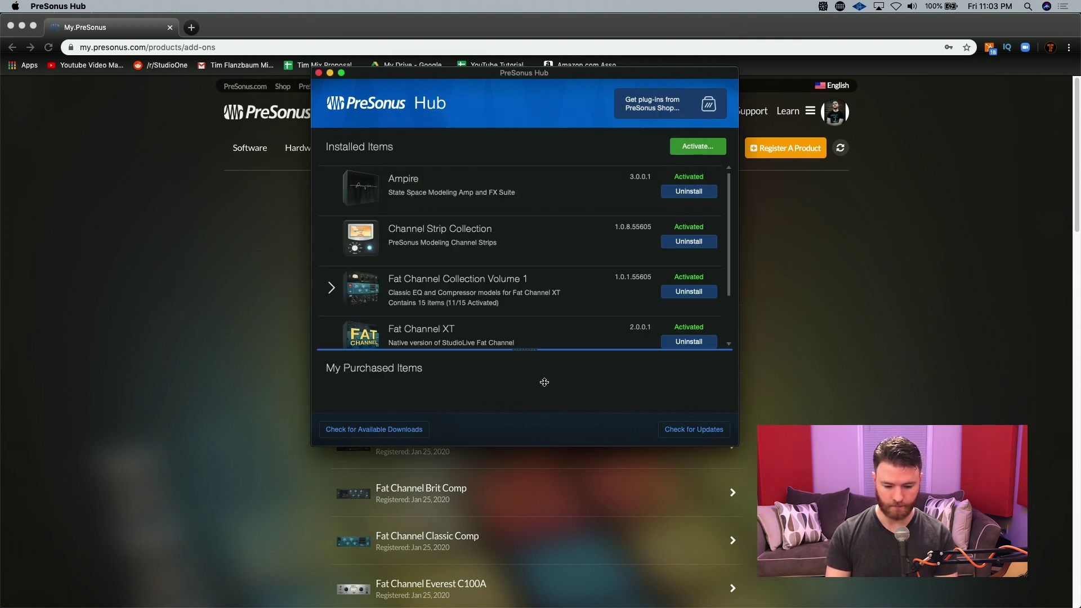
scroll(558, 285, down, 3)
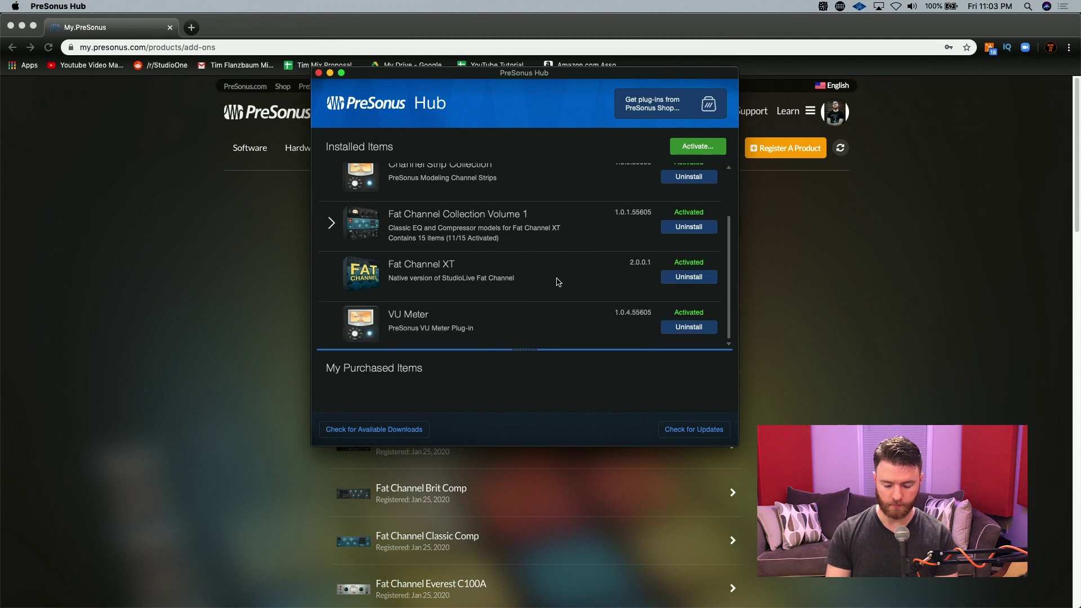
scroll(551, 285, up, 3)
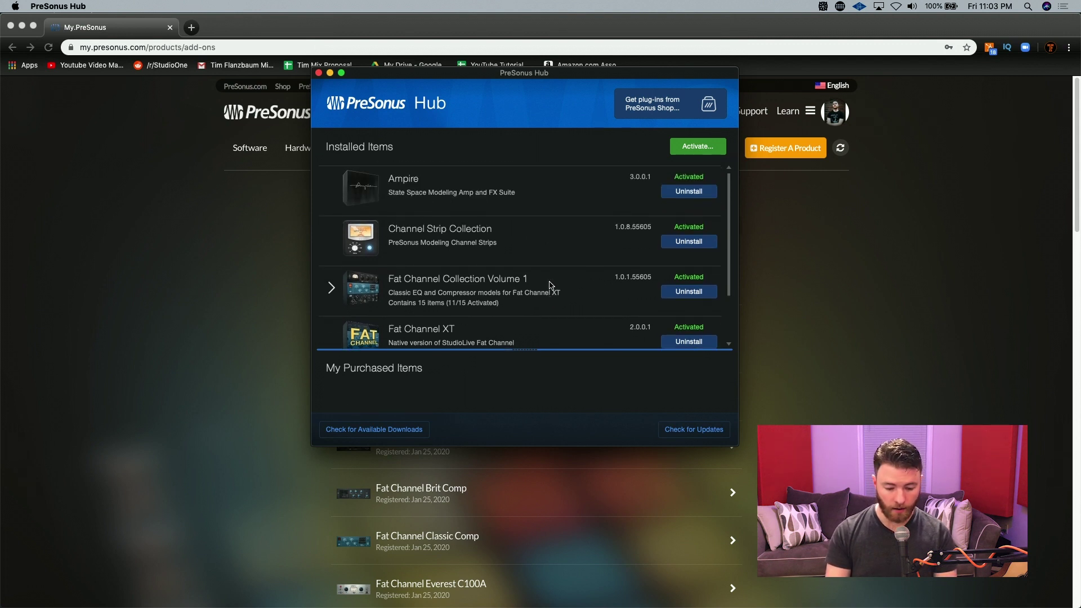
scroll(550, 285, down, 3)
scroll(551, 287, up, 3)
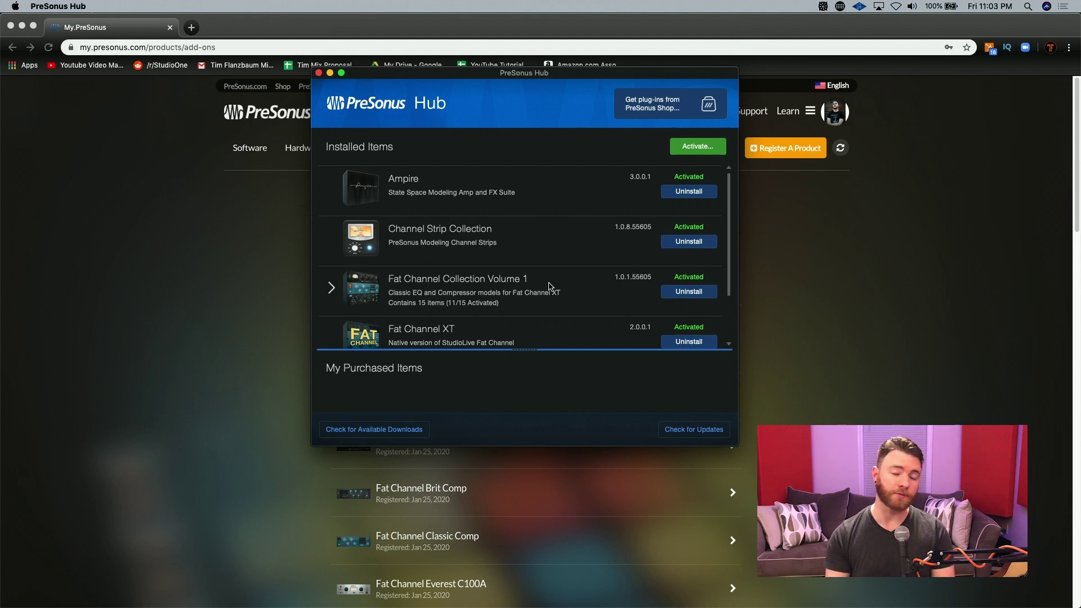
scroll(555, 283, down, 3)
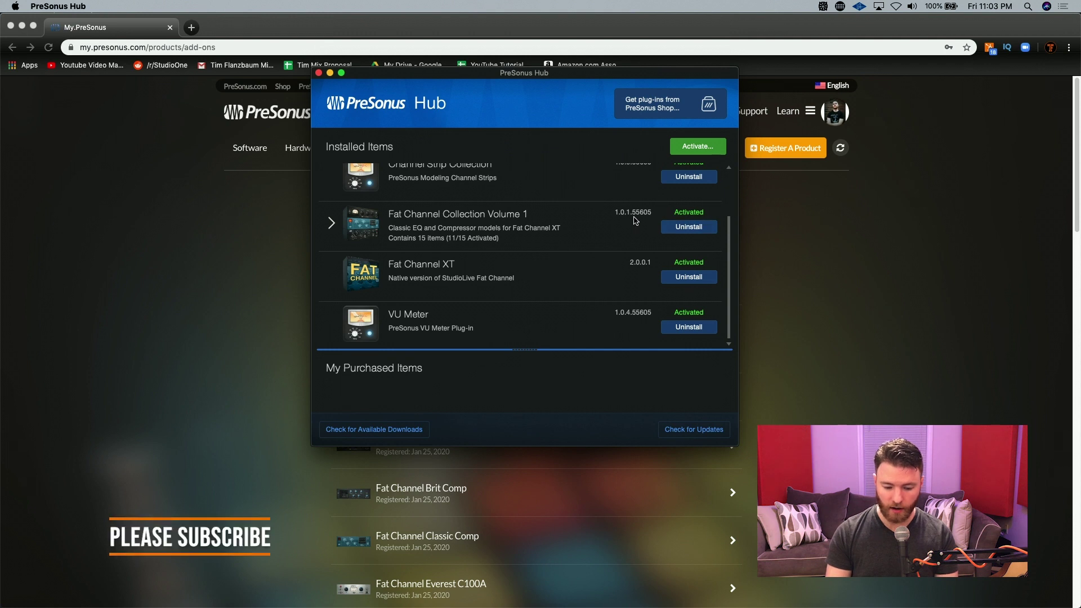
scroll(553, 191, up, 1)
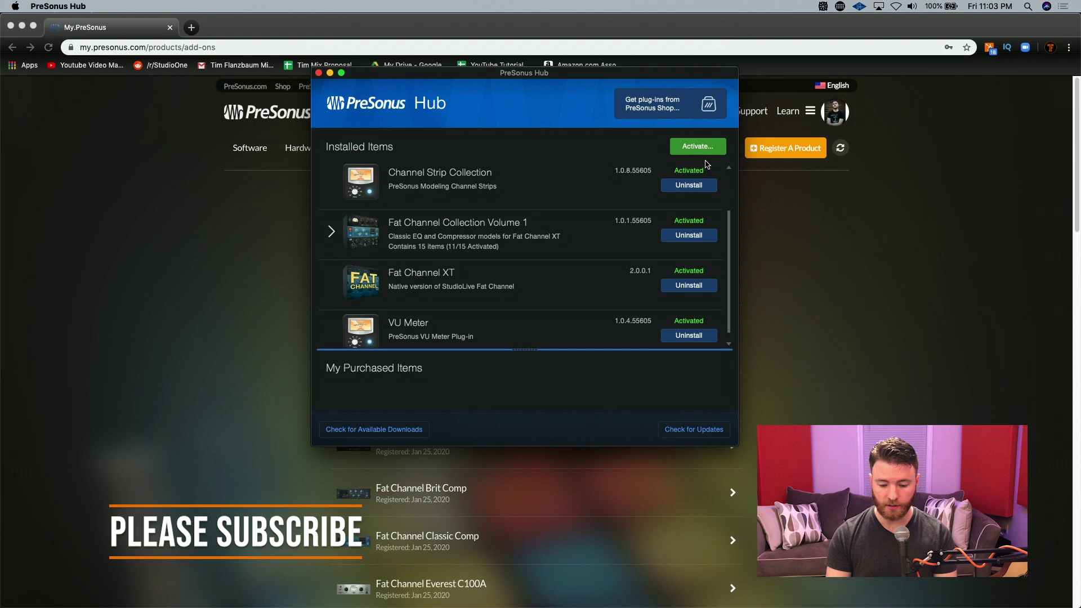
- Confirm nothing else needs activation and collapse the Fat Channel Collection Volume 1 entry
click(679, 148)
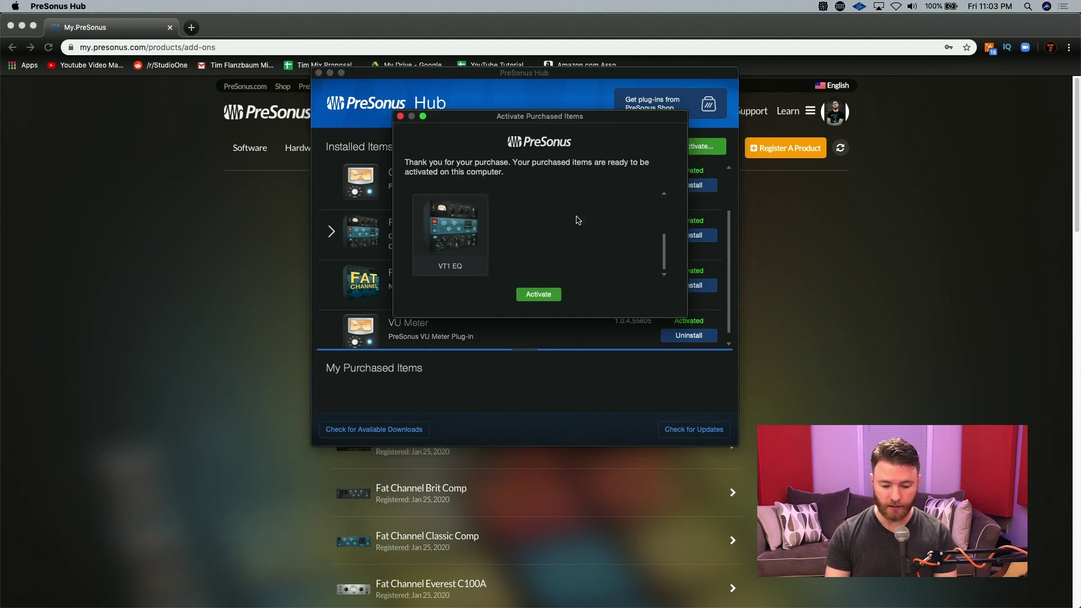
scroll(578, 220, up, 3)
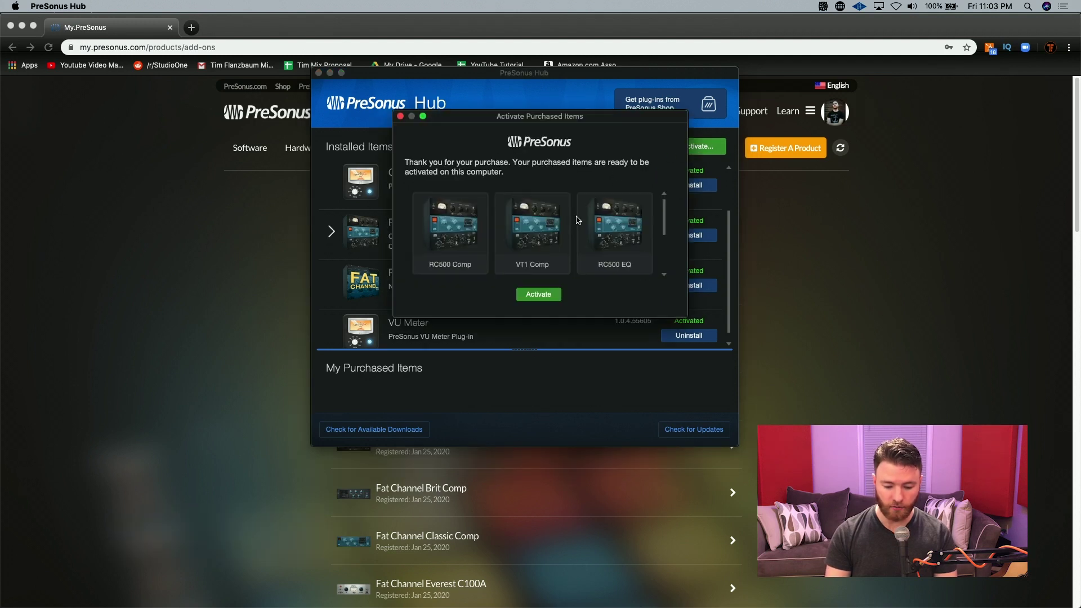
click(400, 117)
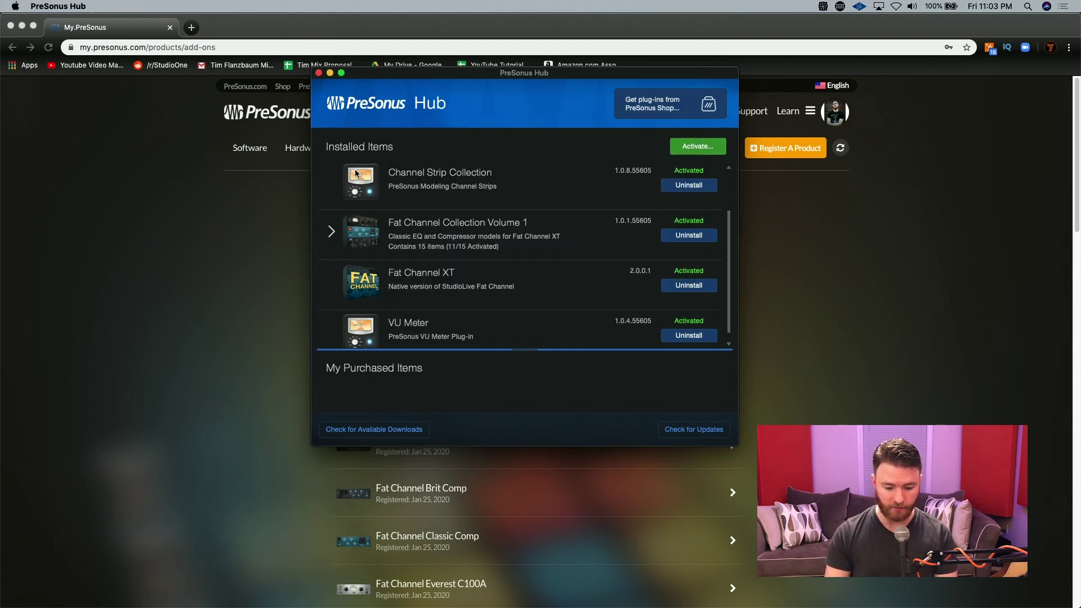
click(332, 231)
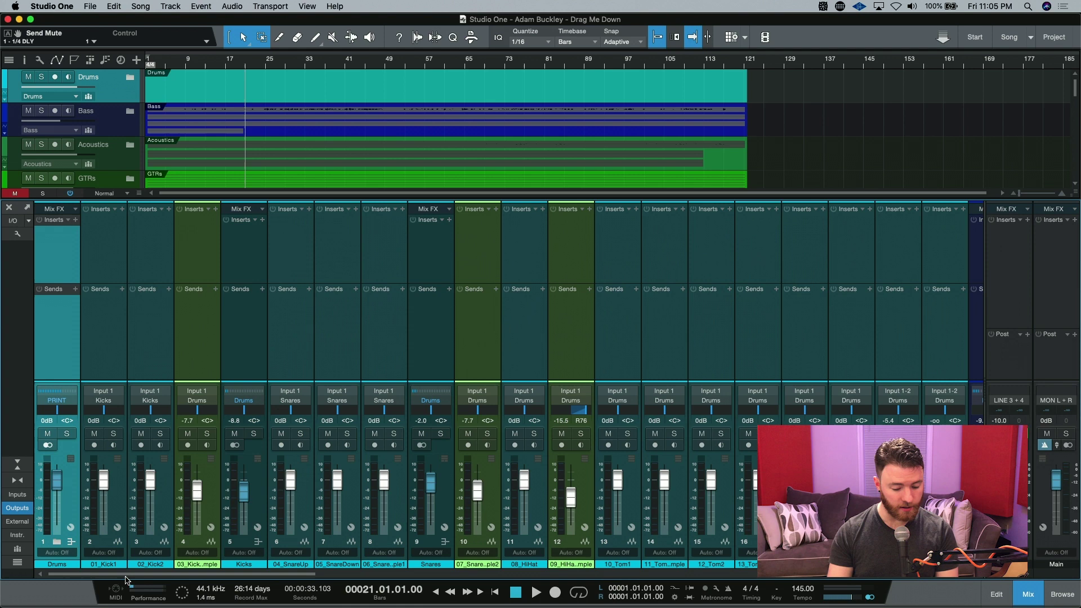
- Insert Fat Channel XT on the PRINT channel through a plug-in search for 'fat'
drag(125, 578, 786, 566)
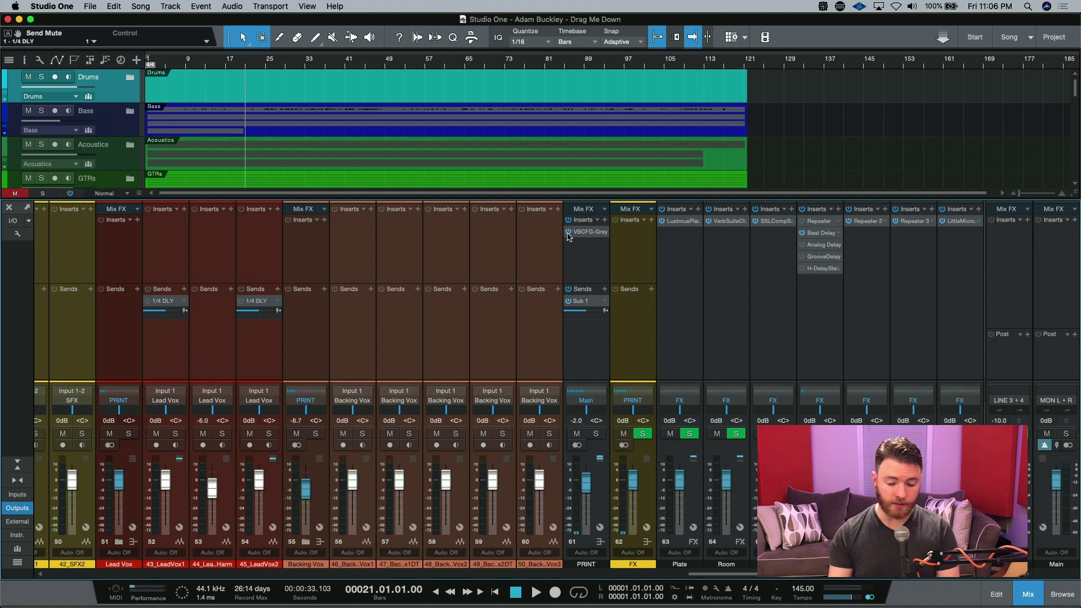
click(605, 220)
text(fat)
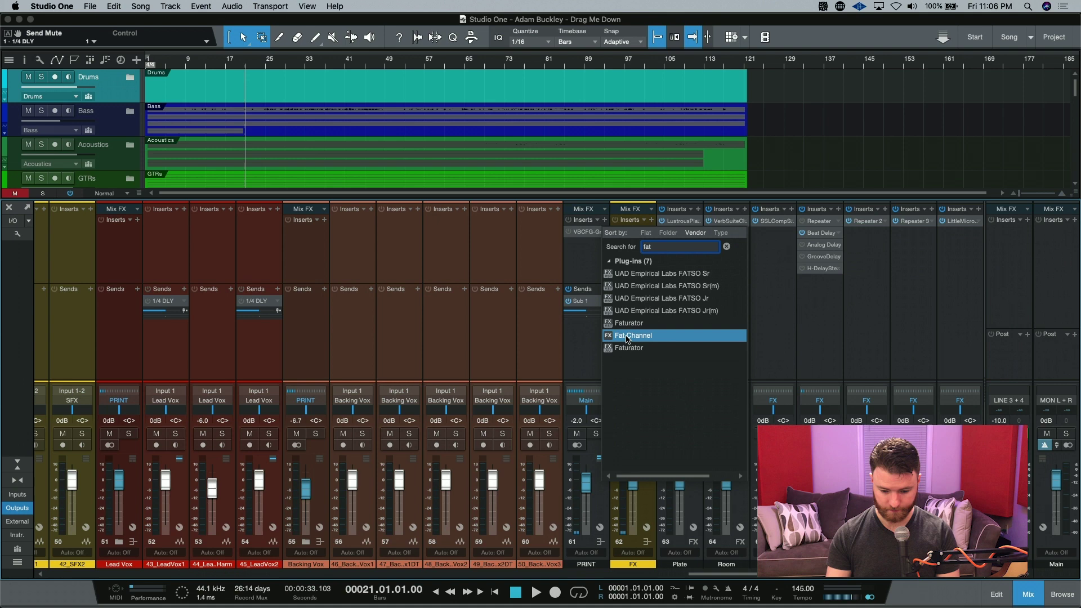
click(627, 335)
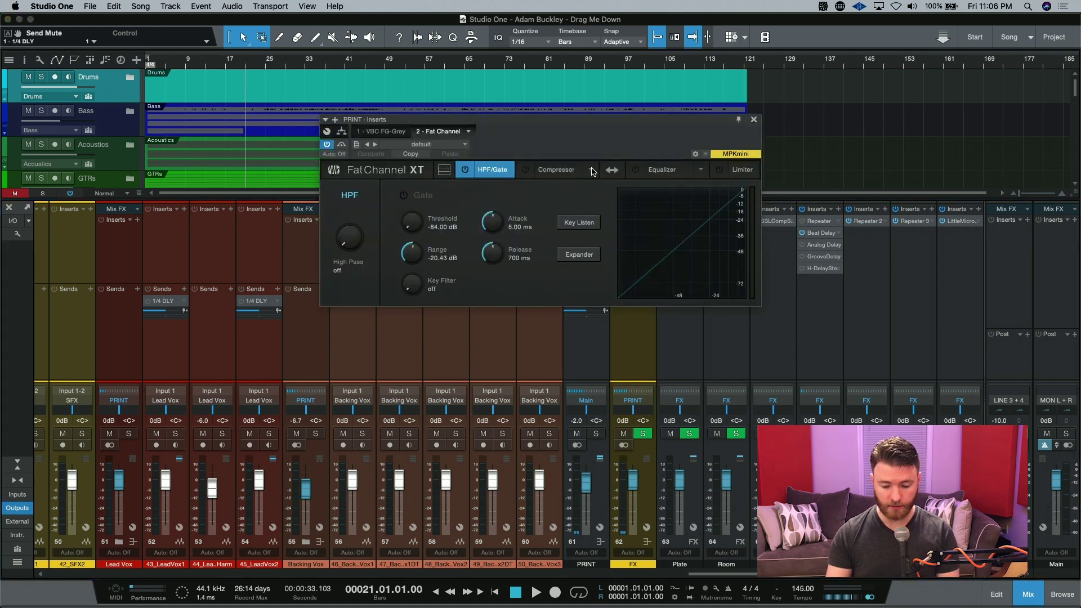
- Load the Brit Comp model into the PRINT bus Fat Channel compressor after previewing Comp 160
click(561, 169)
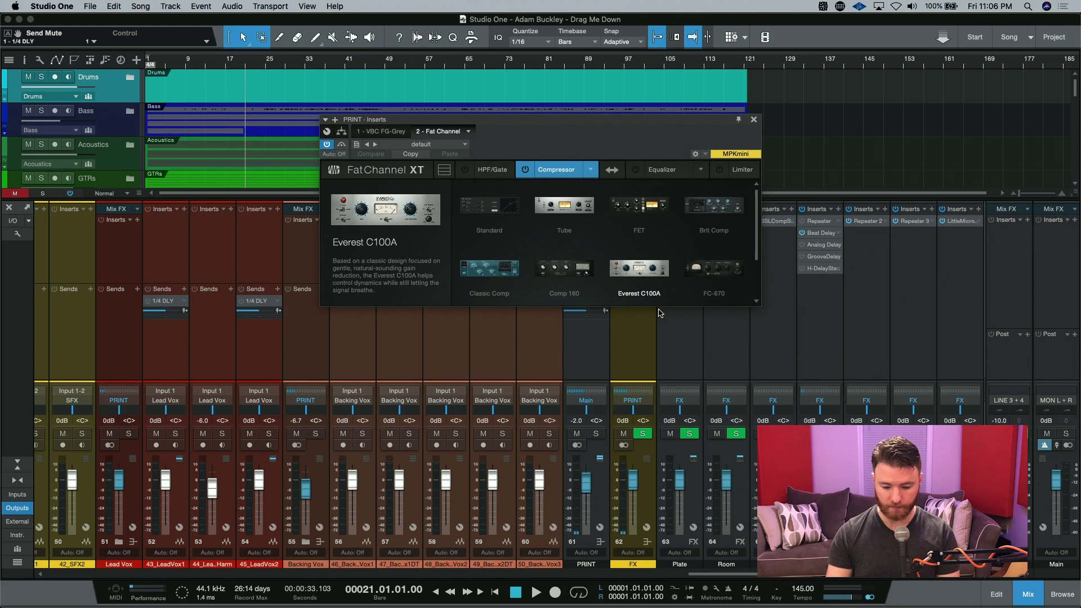
scroll(627, 236, down, 2)
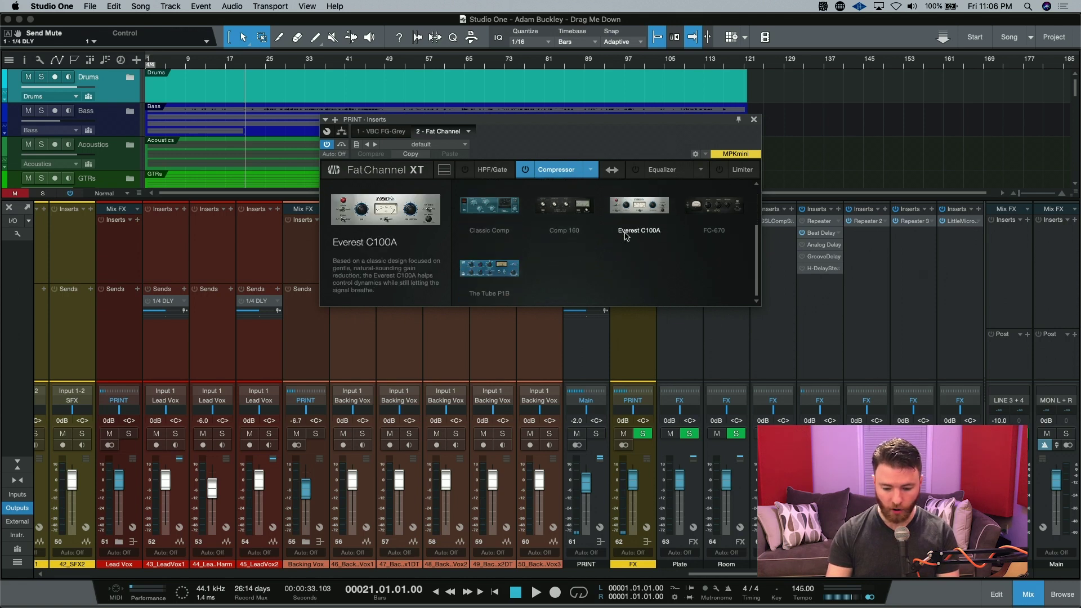
scroll(599, 281, up, 2)
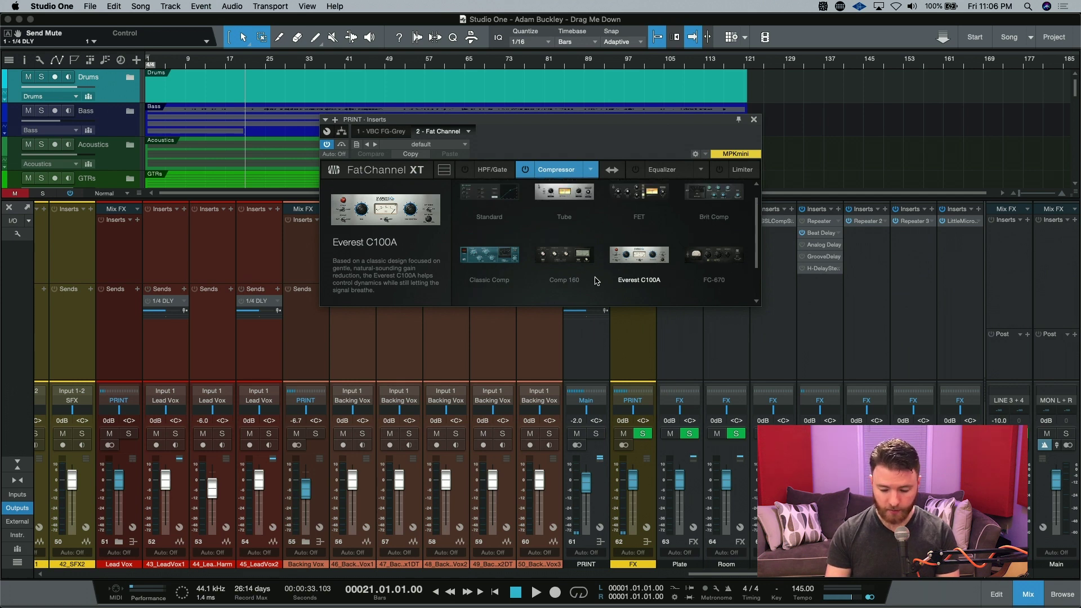
scroll(597, 281, up, 1)
click(595, 265)
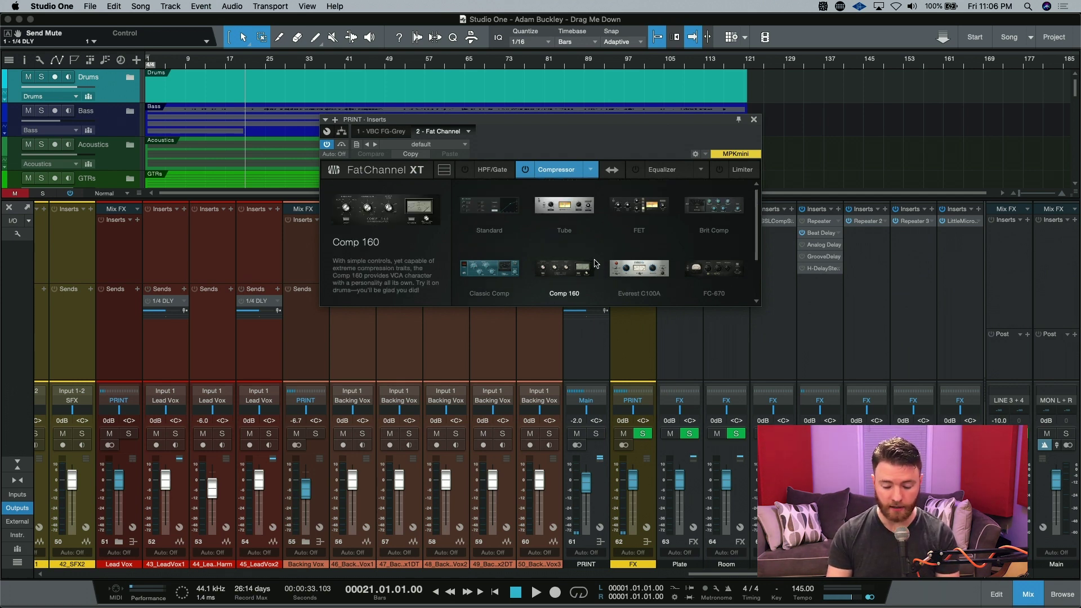
click(714, 210)
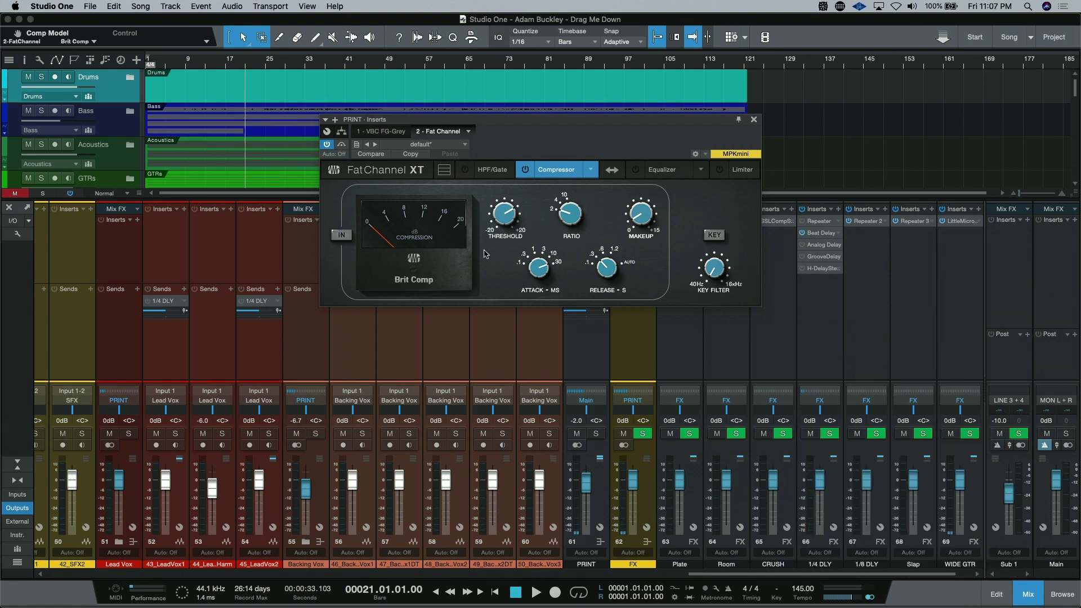
- Engage the Brit Comp and lower its threshold to about -12 dB, comparing against bypass
click(341, 235)
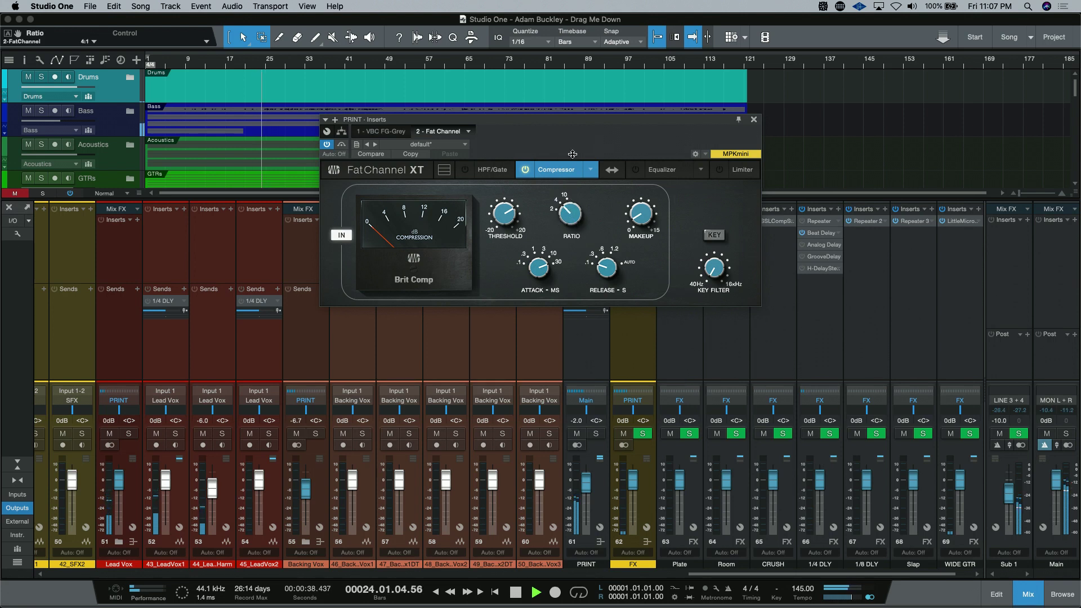
drag(500, 225, 499, 246)
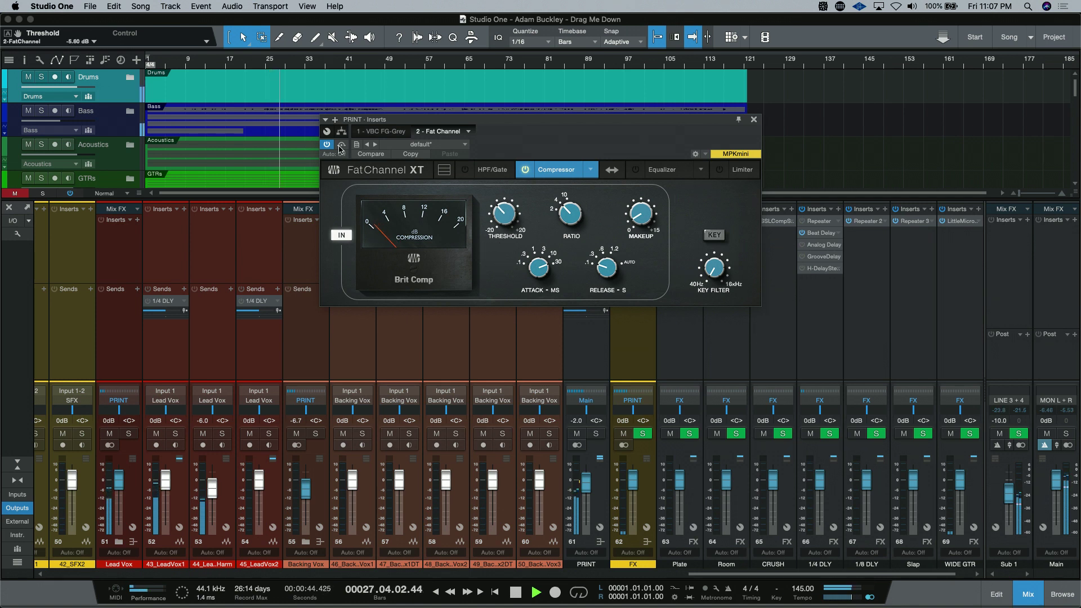
click(341, 237)
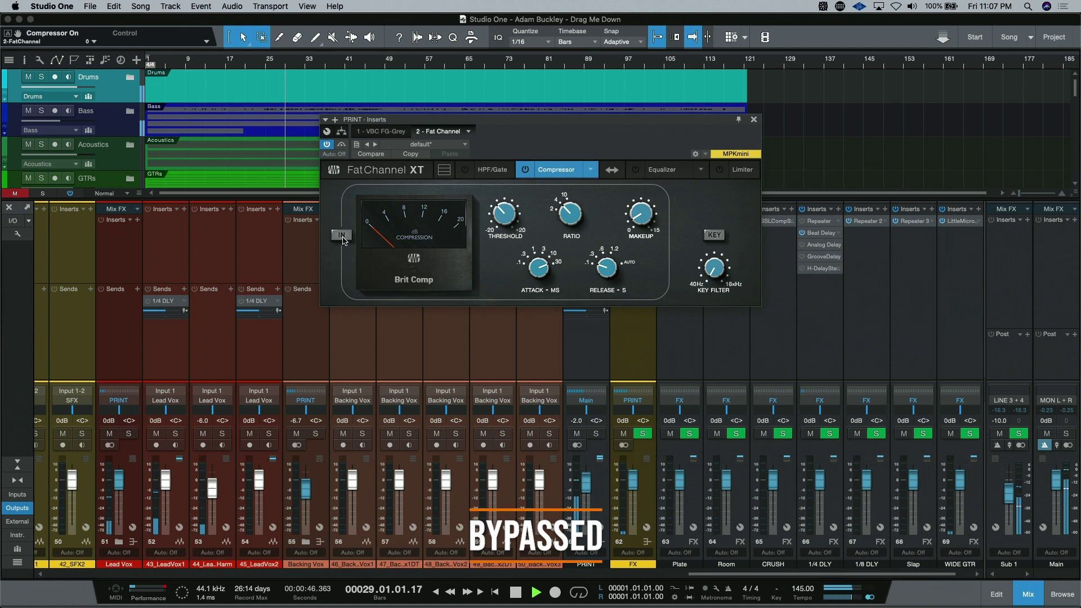
click(342, 237)
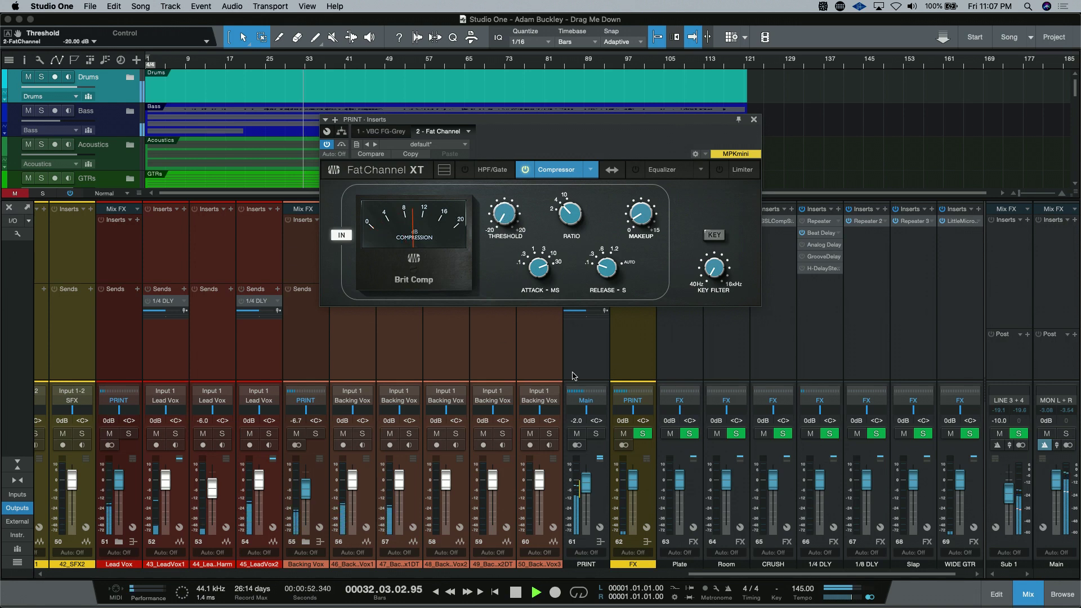
drag(504, 214, 504, 197)
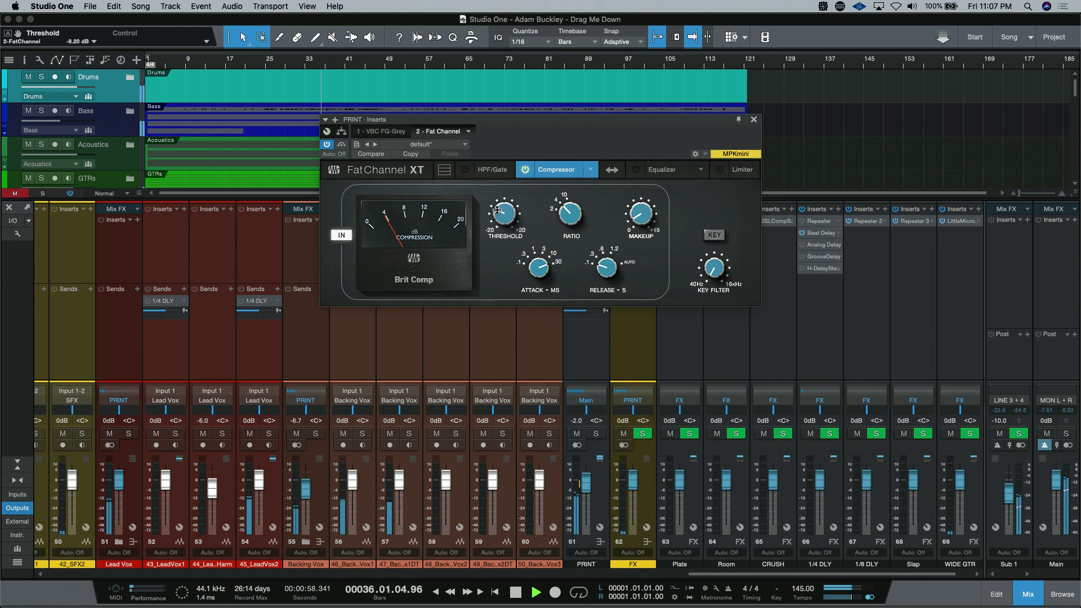
click(338, 235)
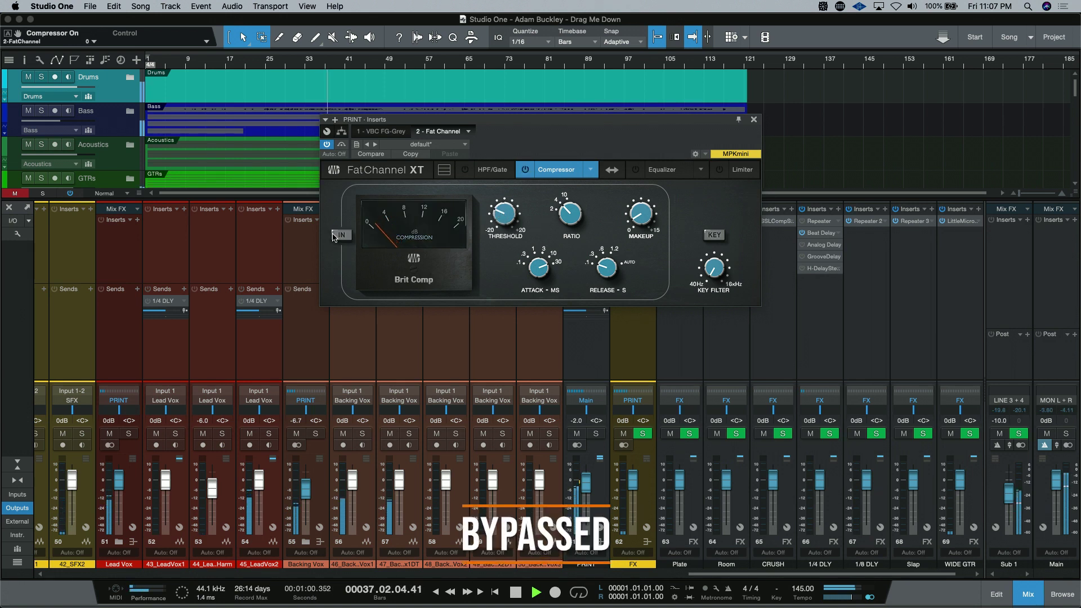
click(335, 235)
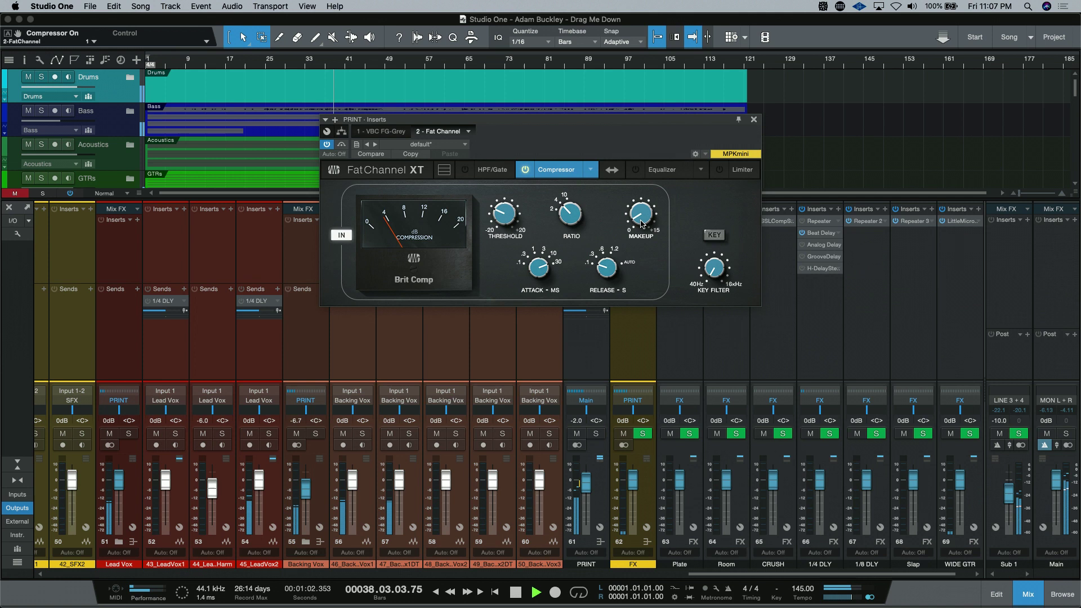
- Add about 3.7 dB of make-up gain, A/B against bypass, then stop playback
drag(642, 224, 635, 201)
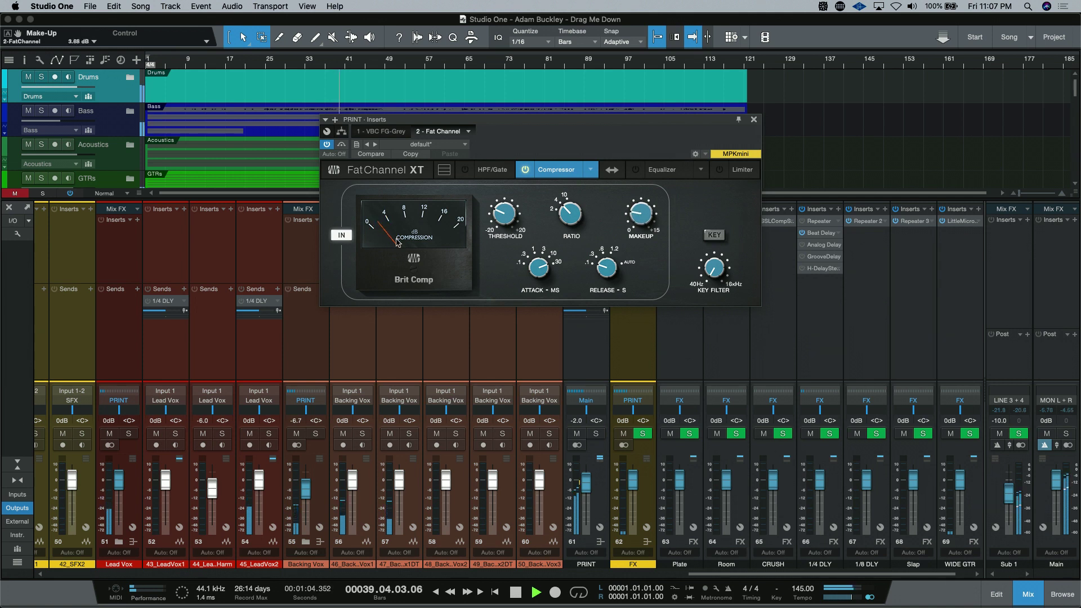
click(345, 235)
click(351, 236)
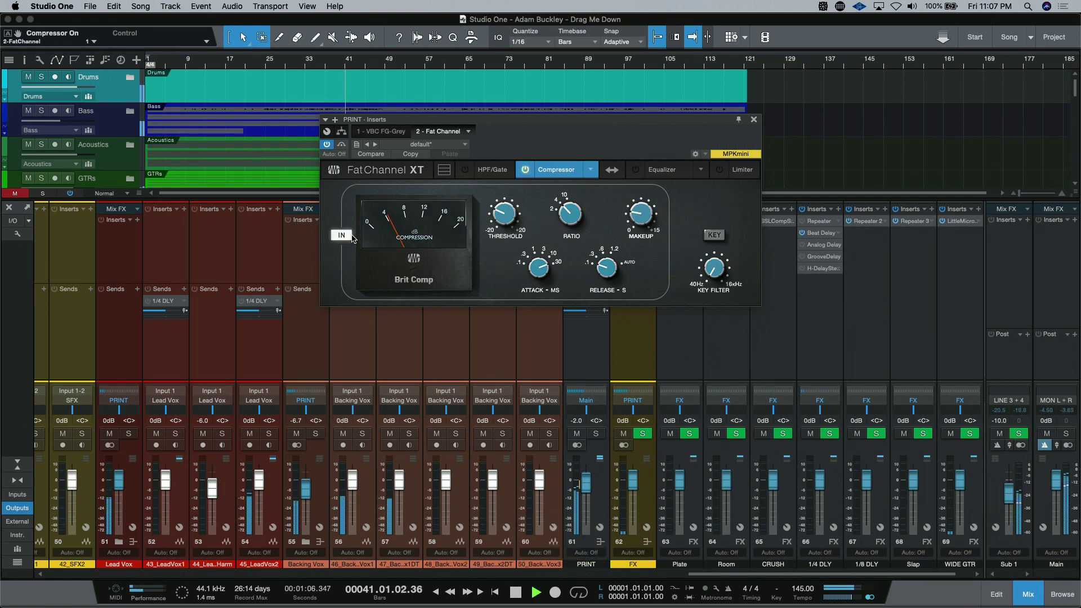
click(352, 236)
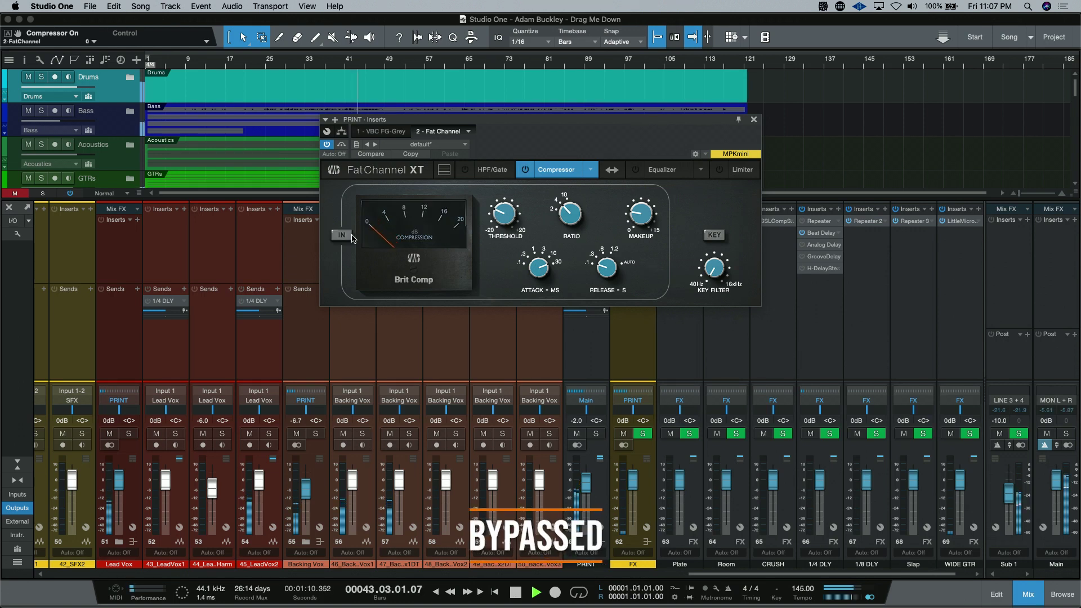
click(350, 236)
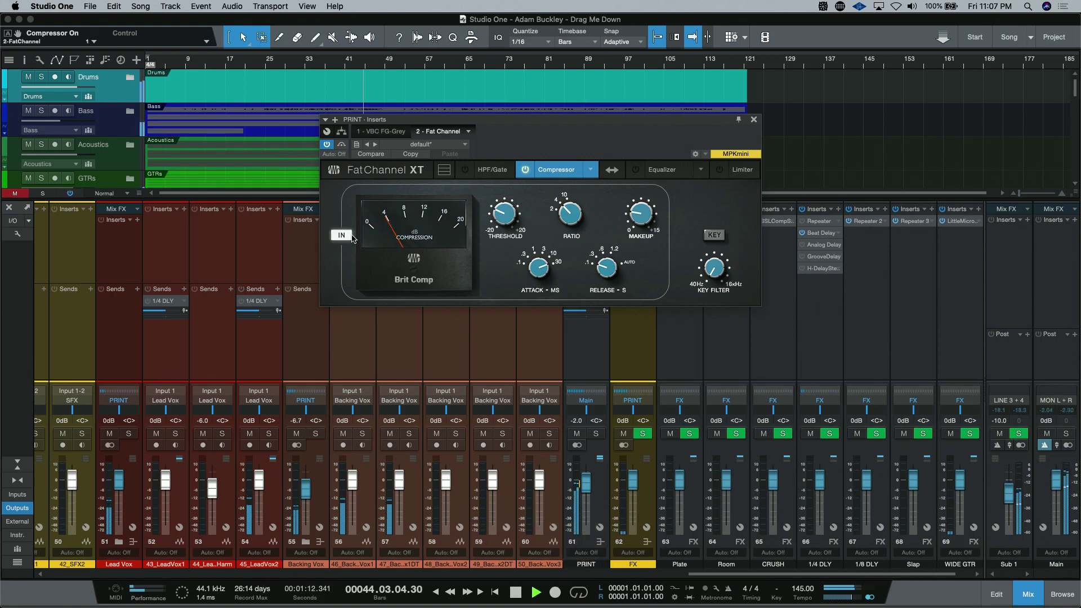
key(space)
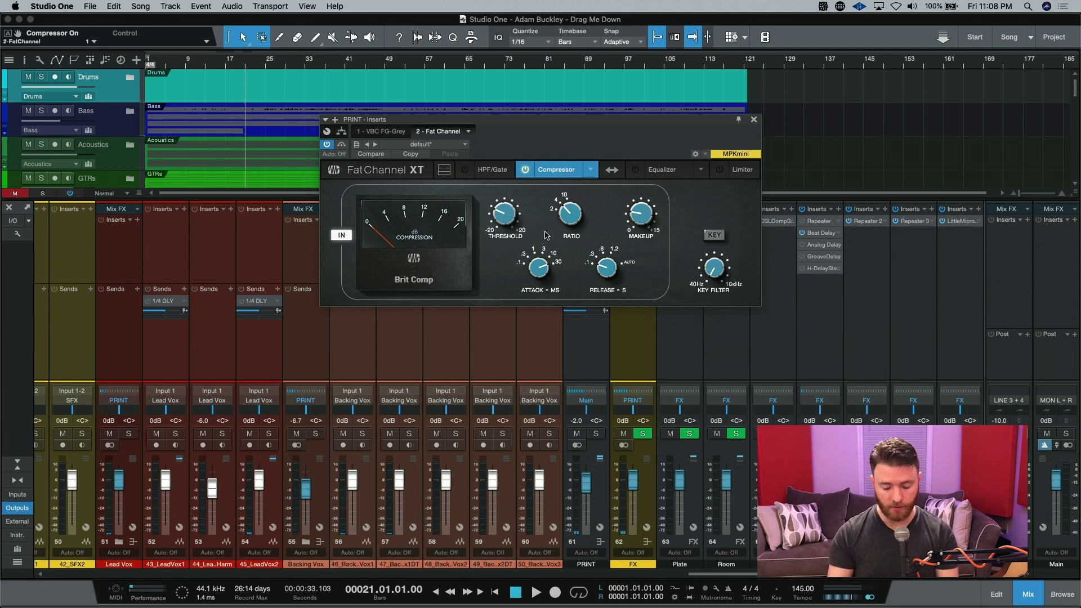
- Insert Fat Channel XT on the Drums bus and set its compressor to Classic Comp
click(754, 120)
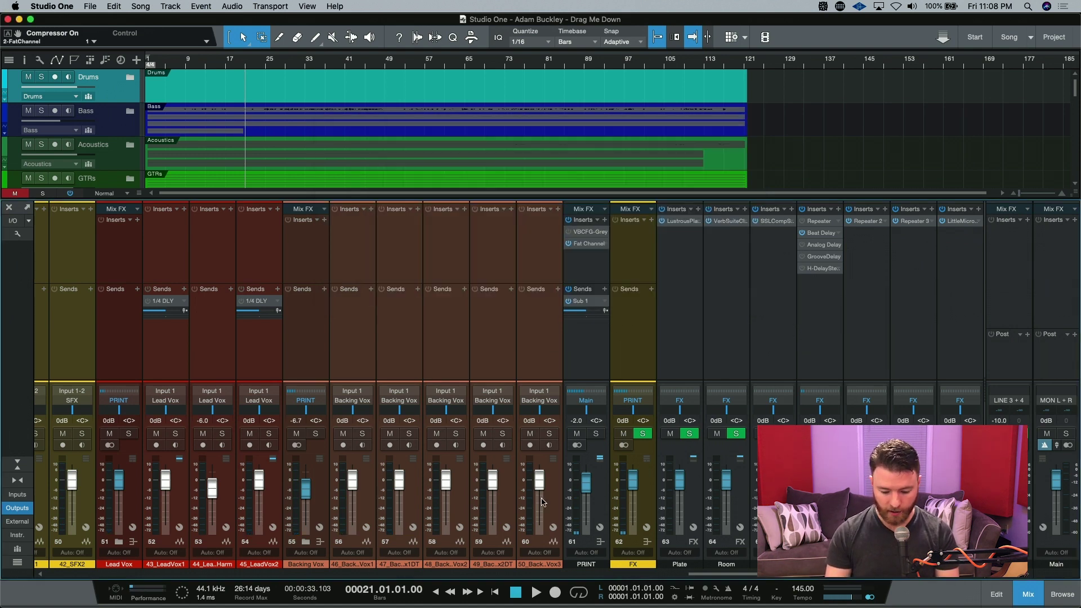
drag(718, 570, 9, 559)
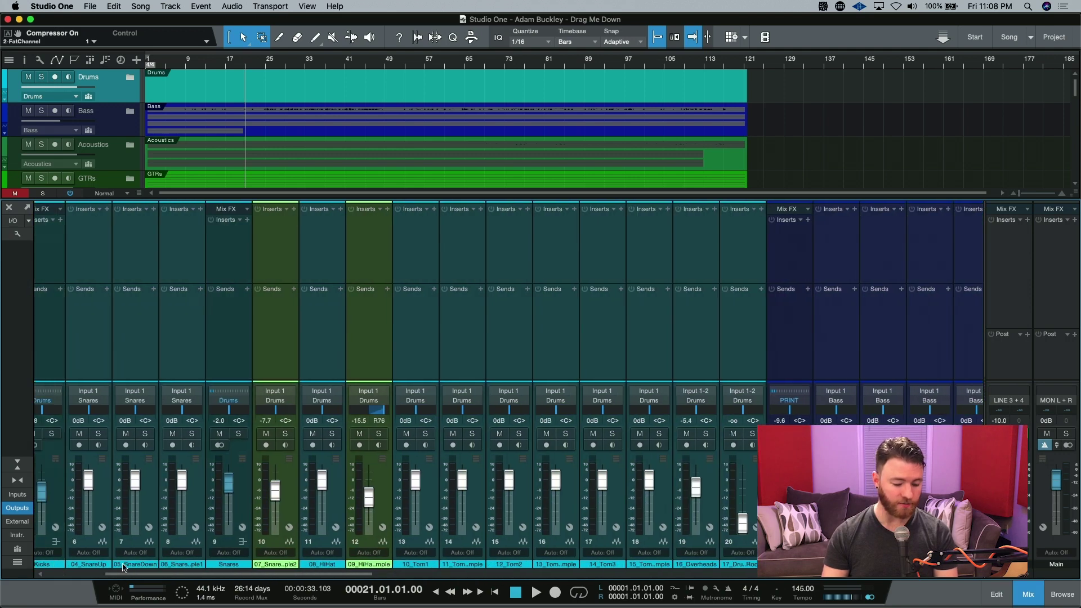
click(75, 220)
text(fa)
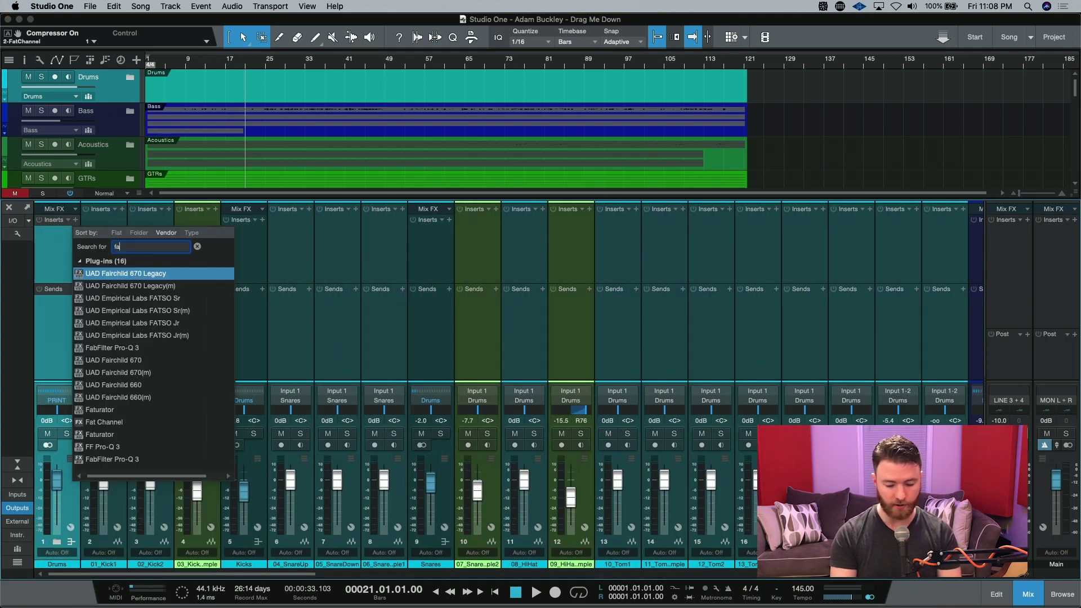
text(t)
click(113, 335)
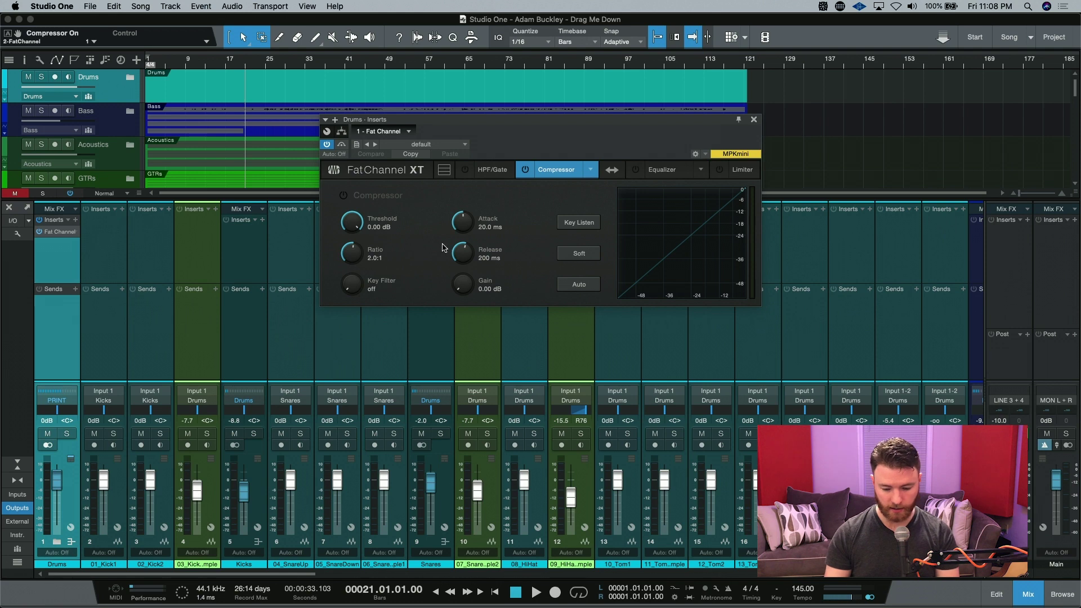
click(595, 173)
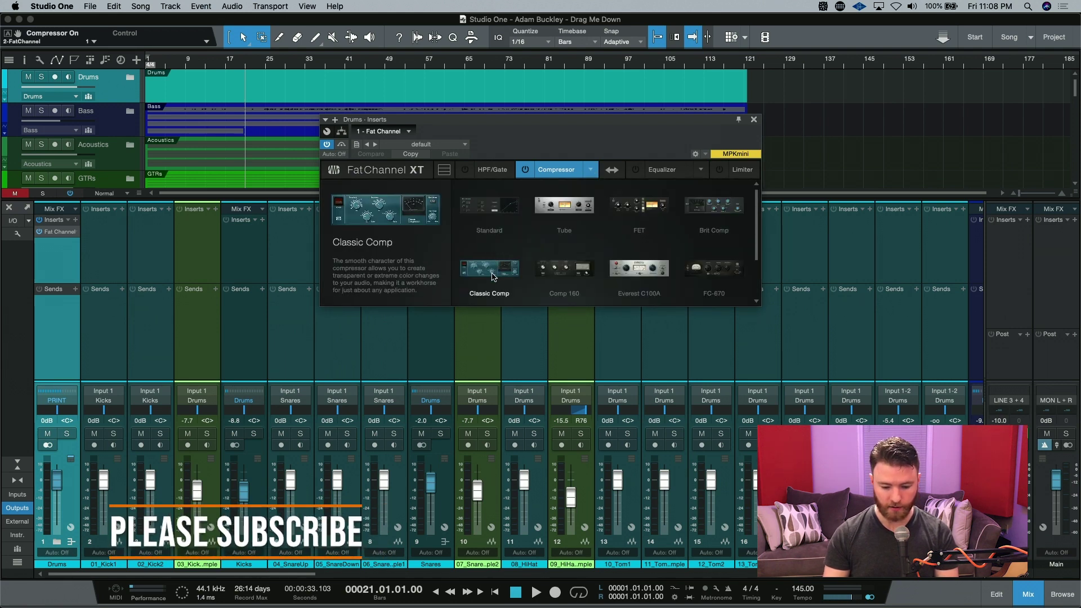
click(492, 276)
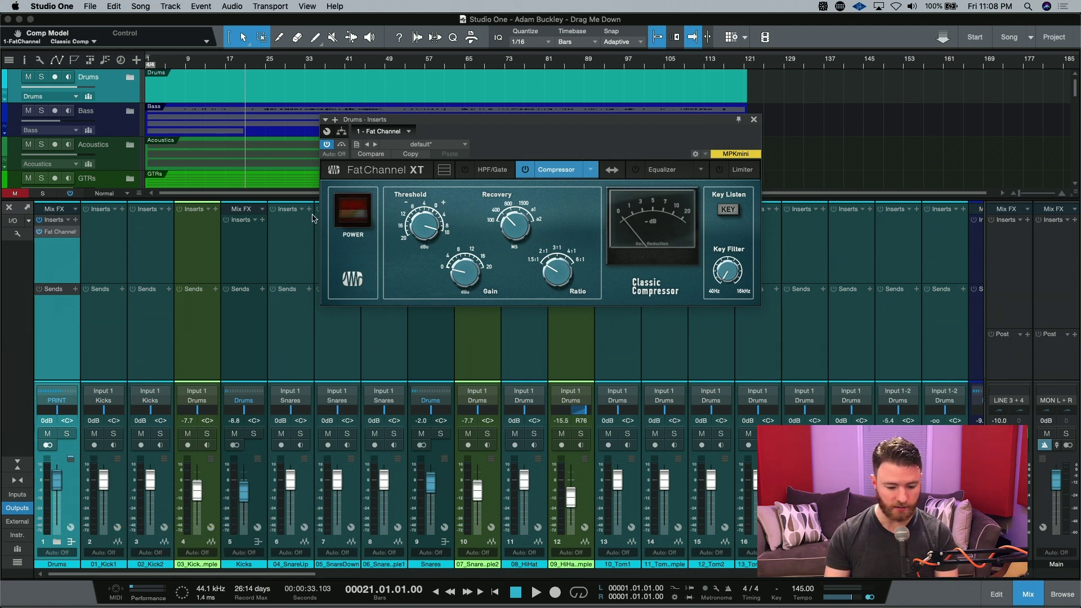
- During playback, engage Classic Comp with ratio 2:1, recovery 100, threshold 2 and gain 4
key(space)
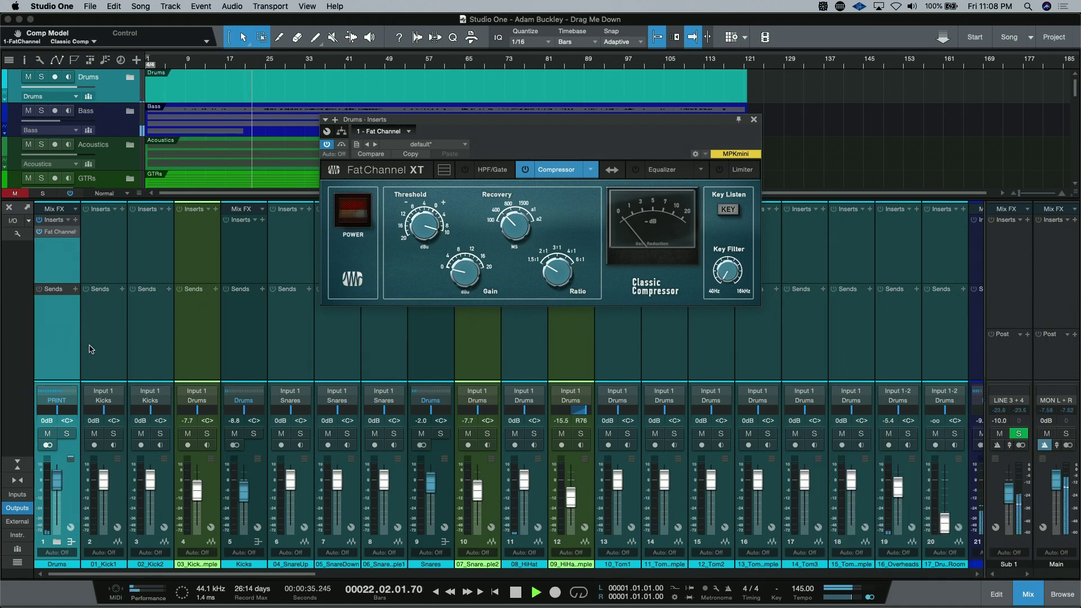
click(353, 210)
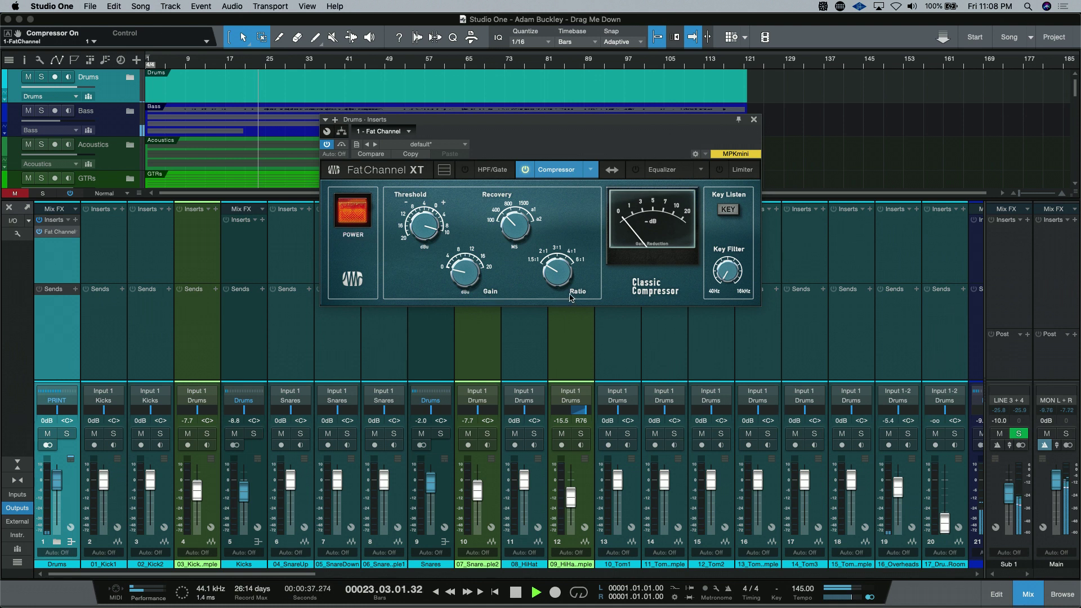
drag(558, 277, 554, 252)
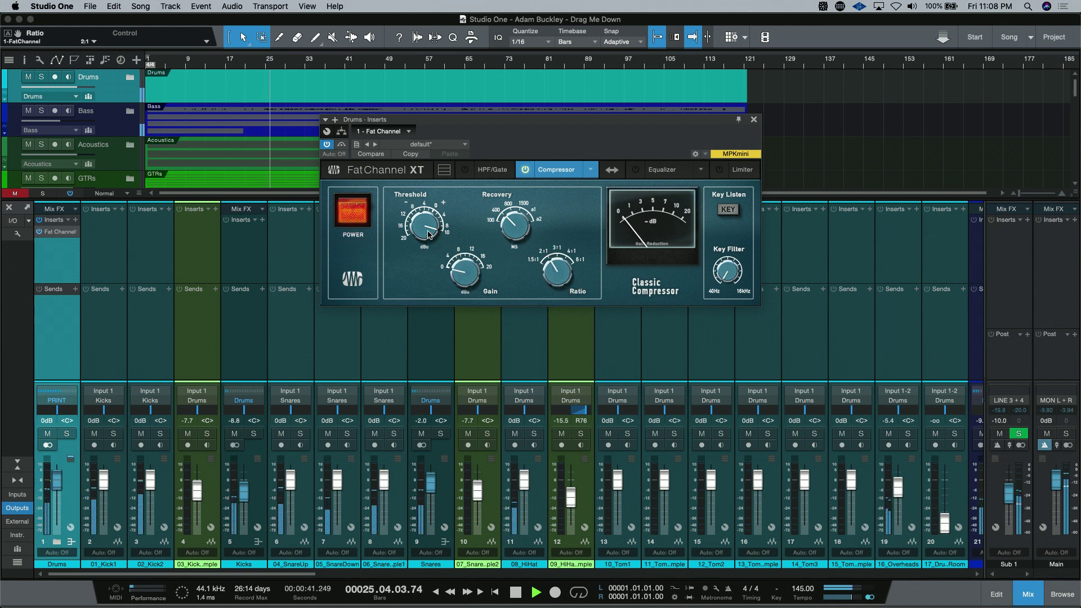
drag(514, 226, 513, 257)
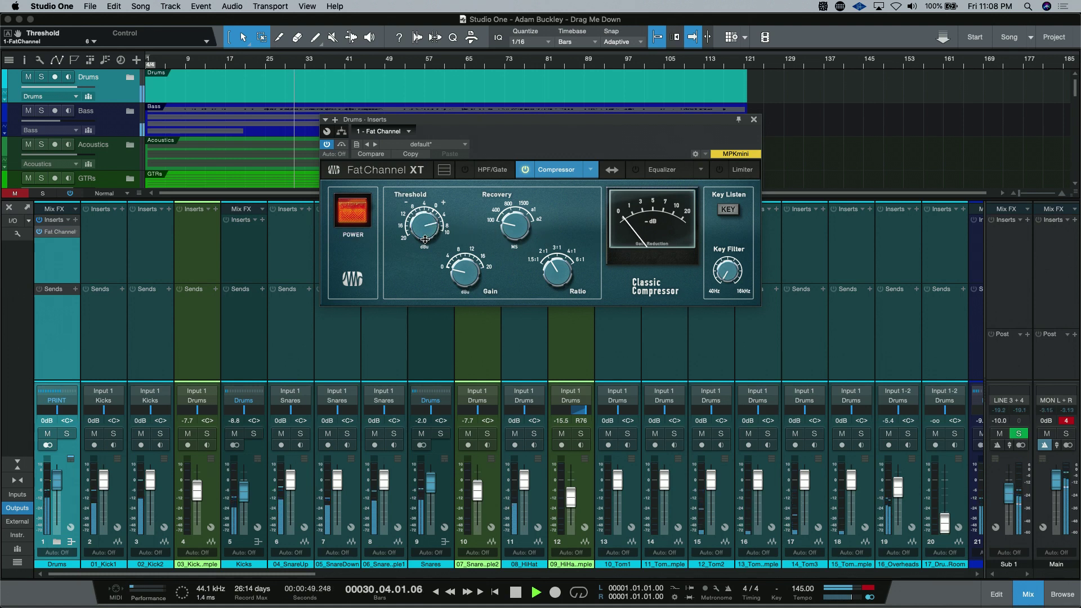
drag(424, 245, 423, 258)
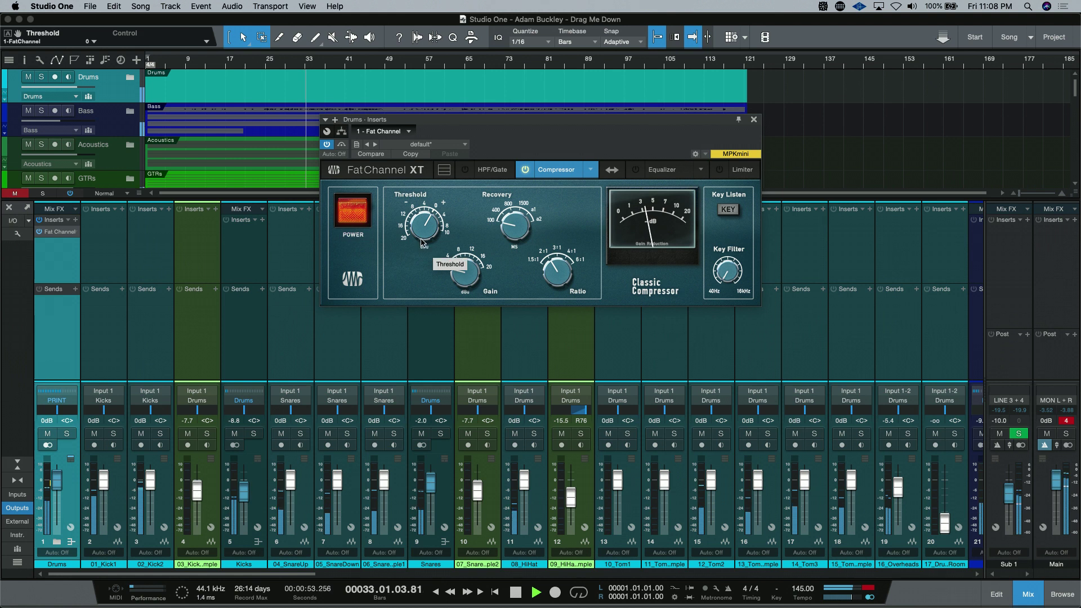
drag(424, 258, 418, 204)
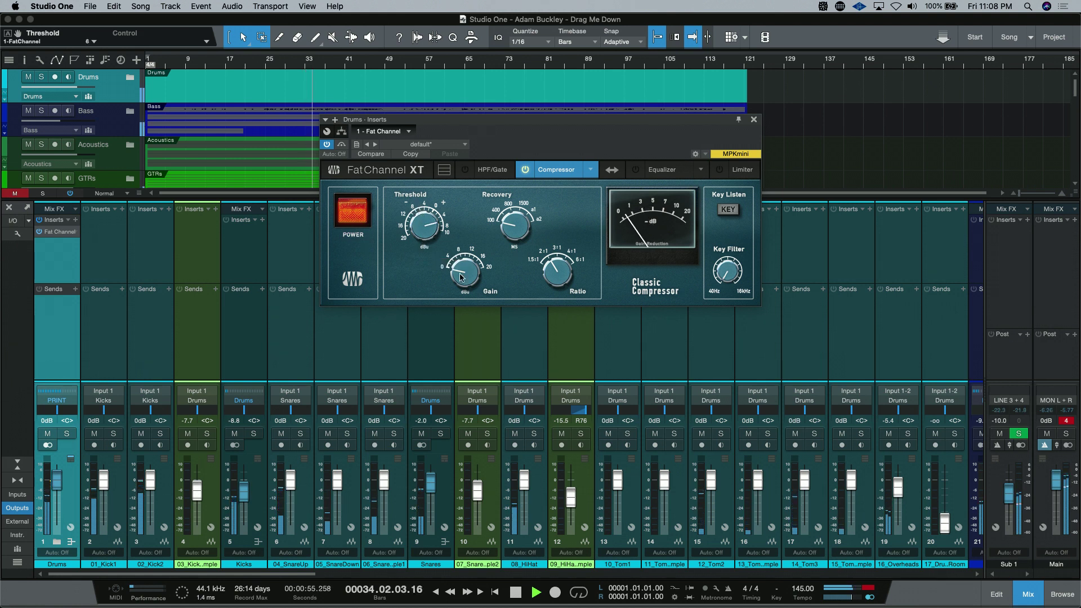
drag(461, 276, 460, 252)
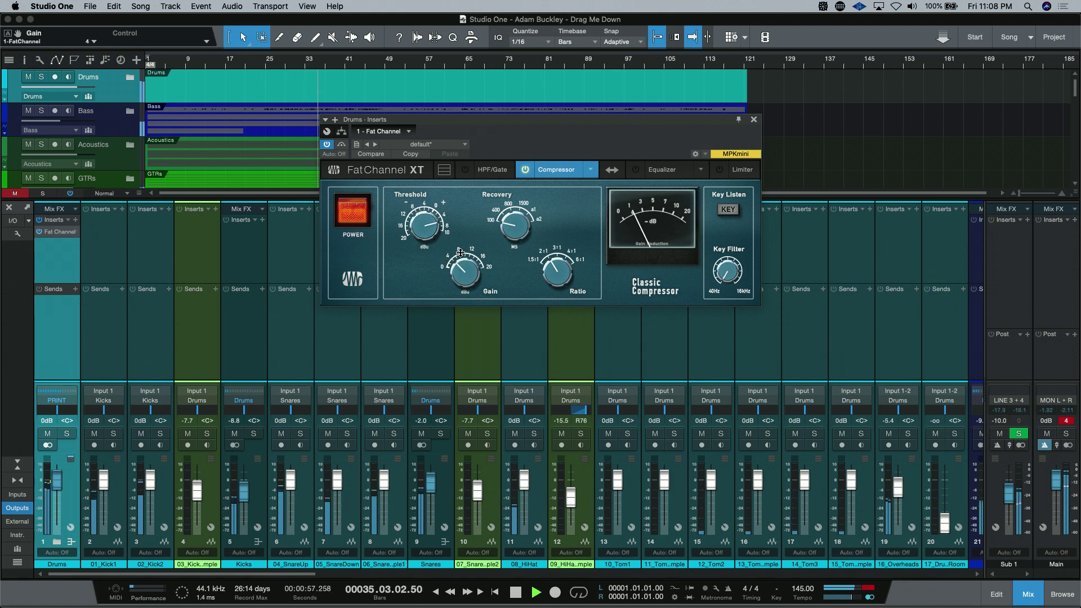
- A/B the Drums Fat Channel using bypass, key listen and compressor power, then stop playback
click(327, 144)
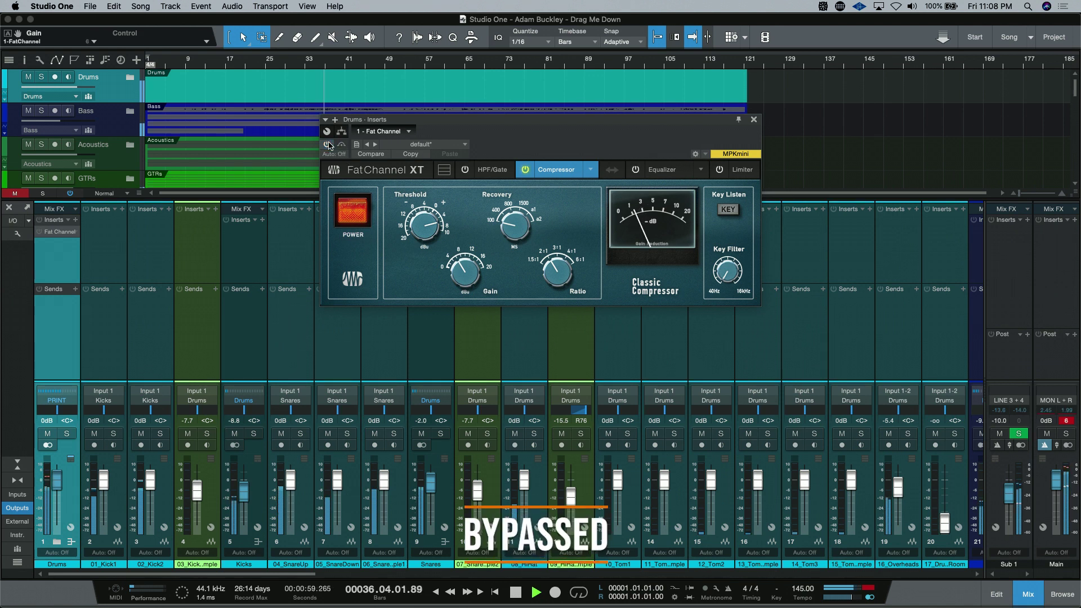
click(329, 145)
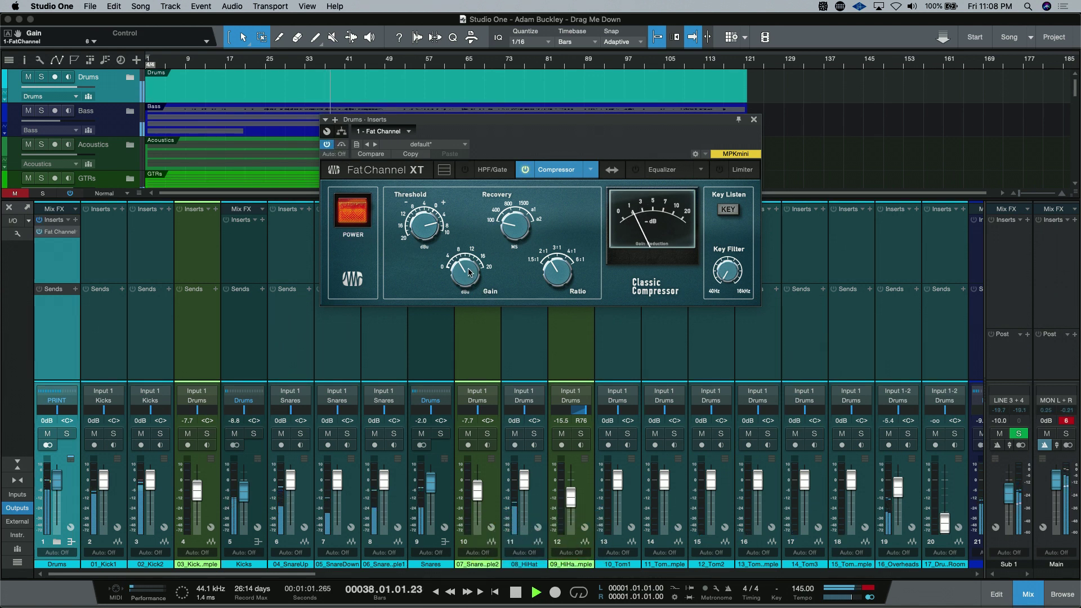
click(327, 144)
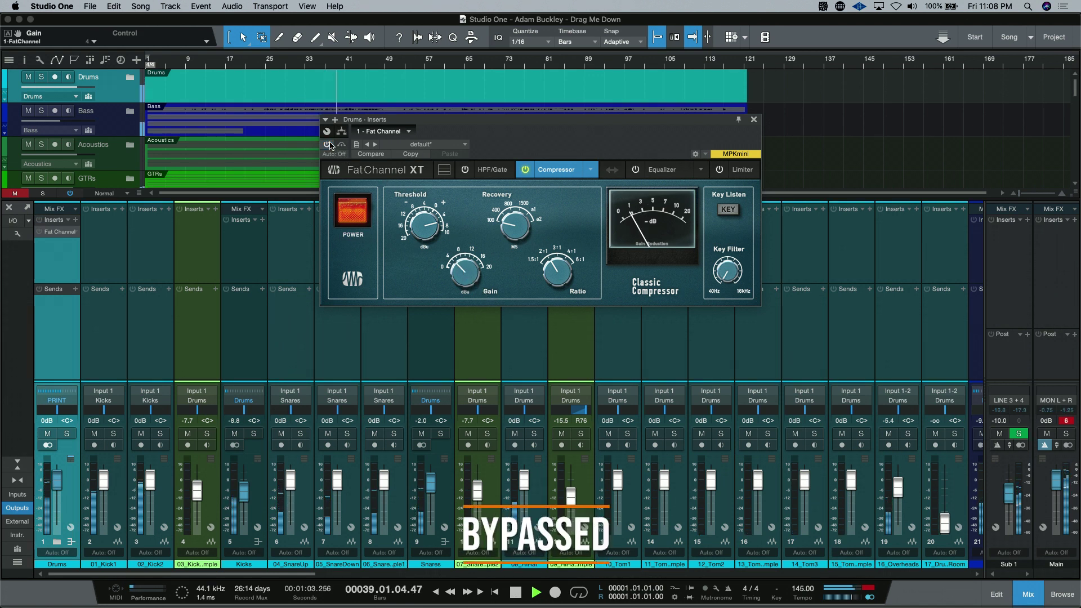
click(330, 145)
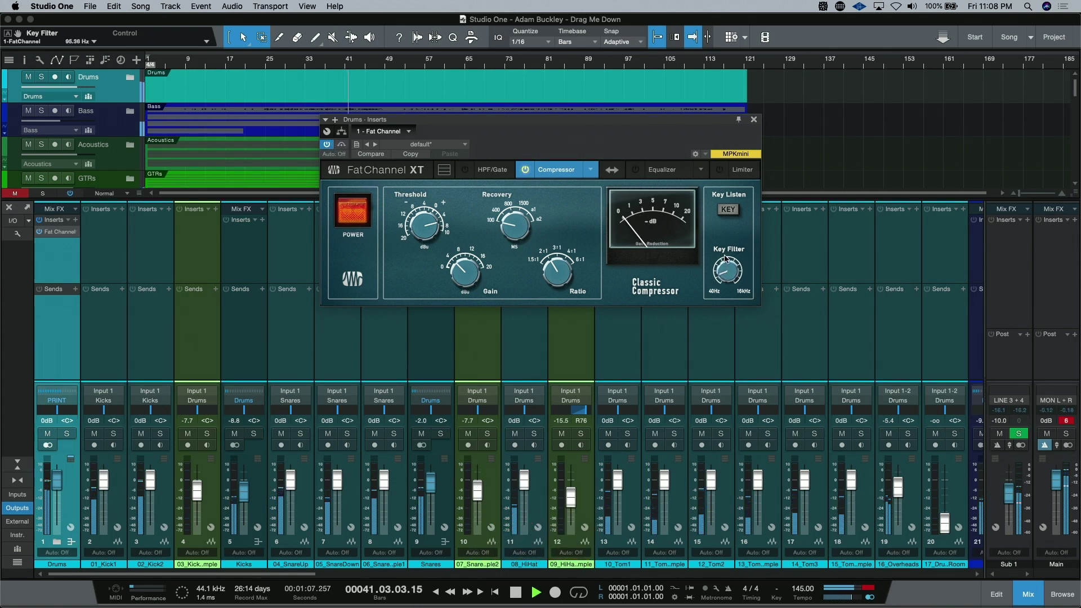
click(731, 212)
click(731, 213)
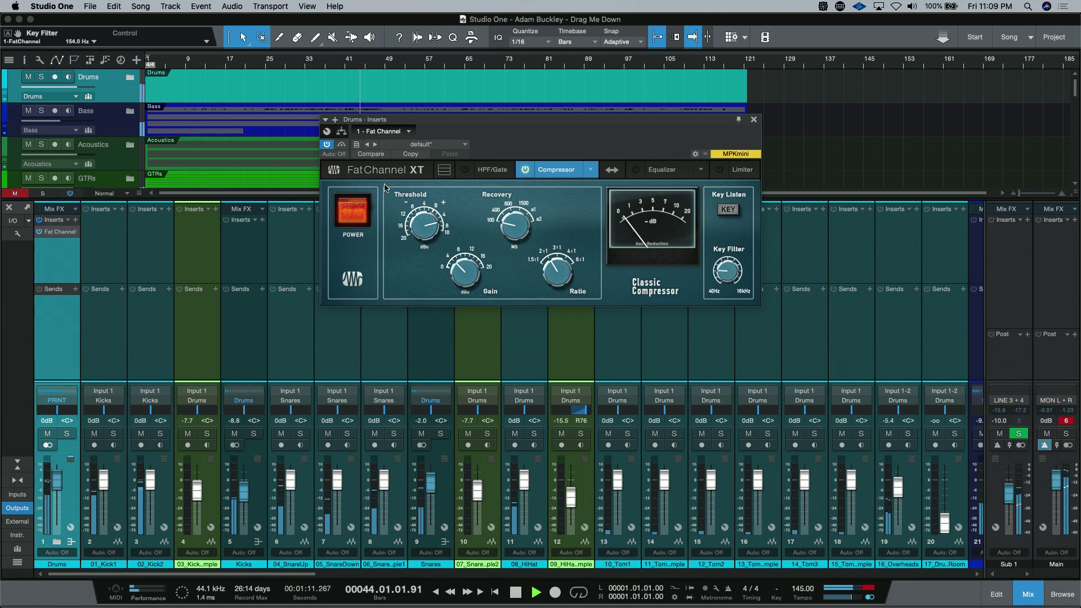
click(341, 145)
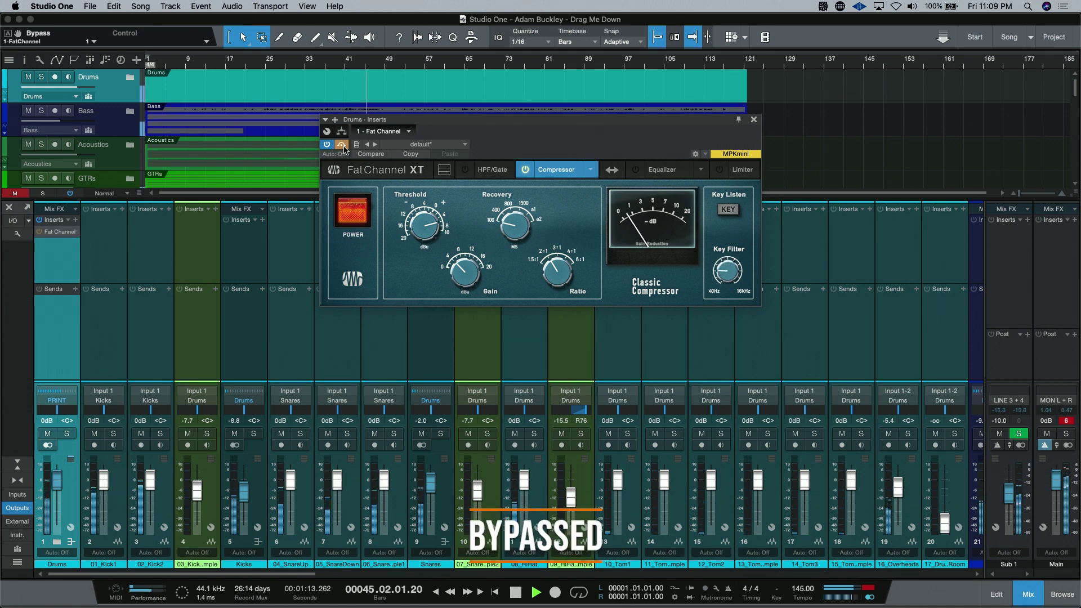
click(342, 145)
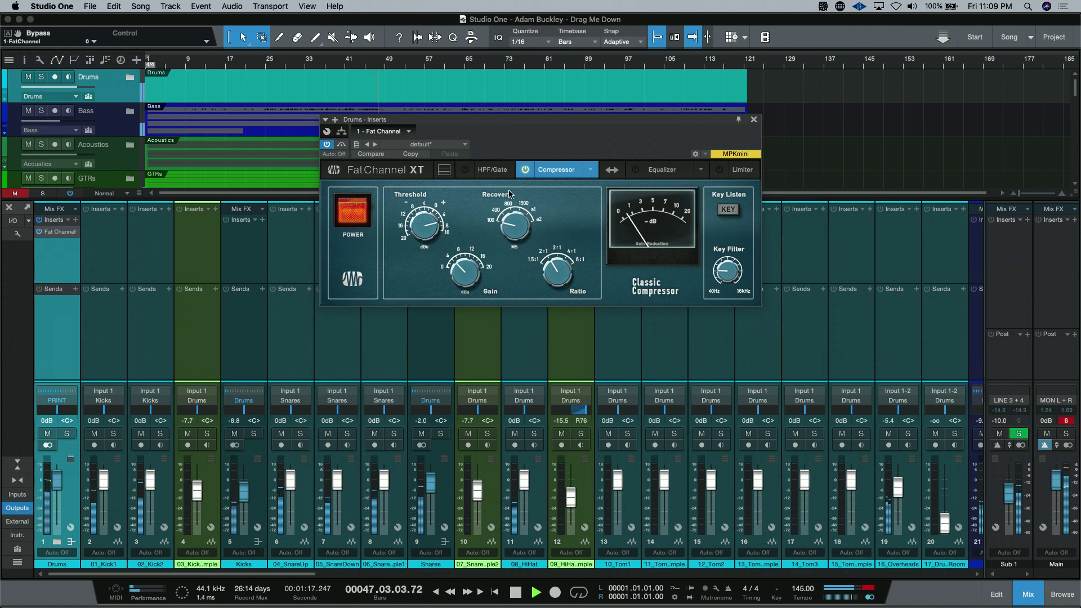
click(524, 171)
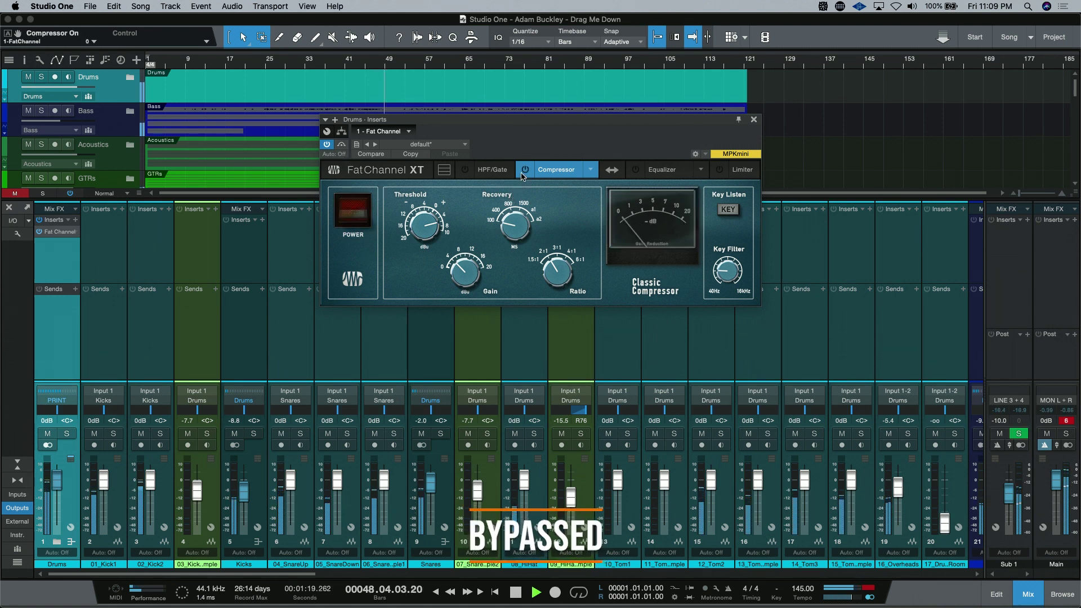
click(523, 171)
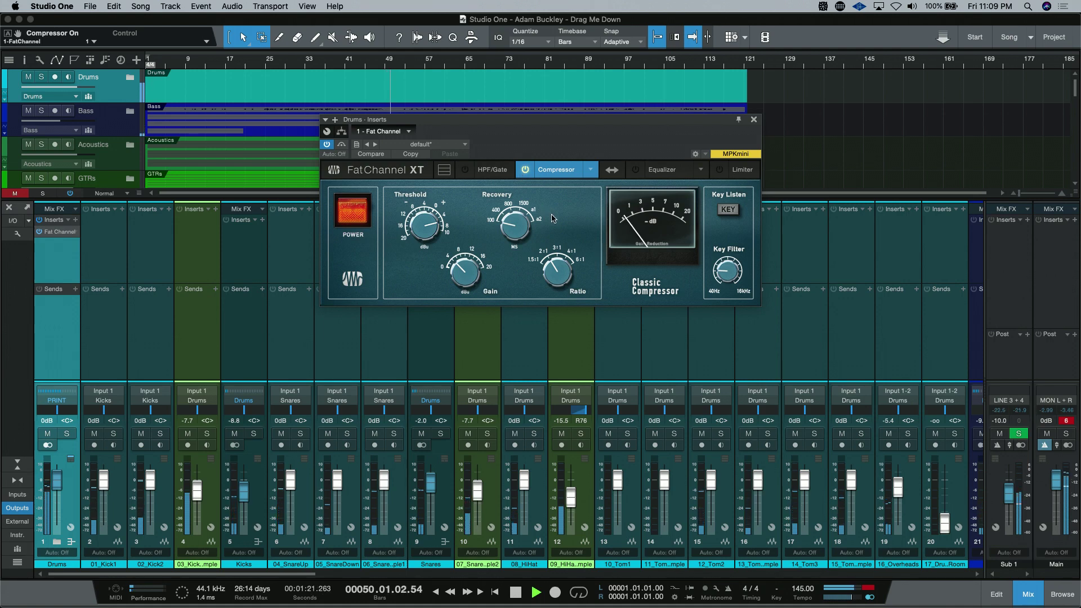
key(space)
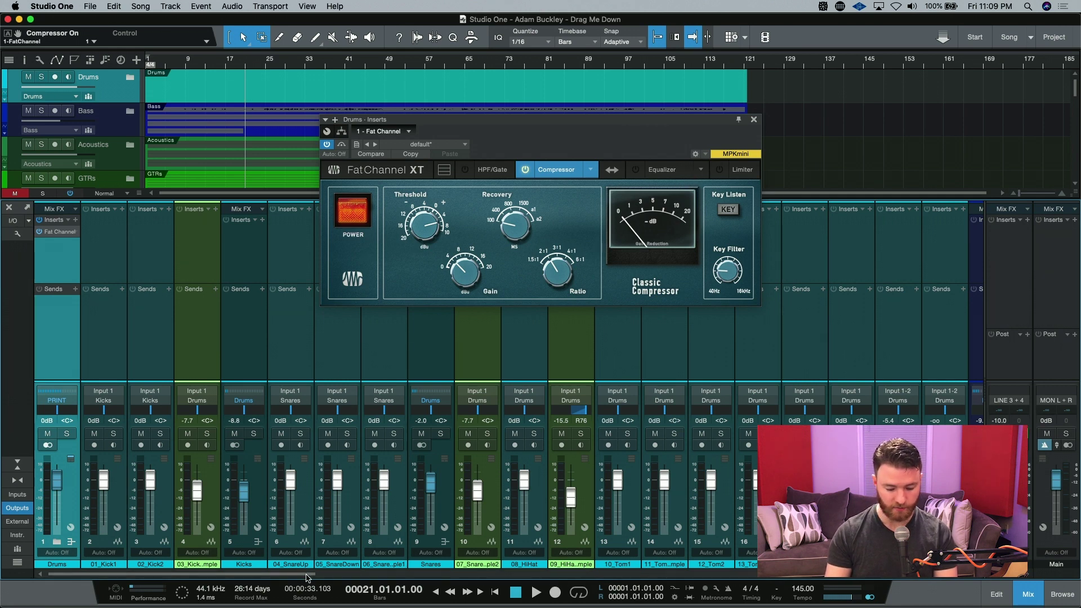
- Scroll the mixer right to reveal the Lead Vox and Backing Vox channels
scroll(392, 561, right, 15)
scroll(599, 566, right, 5)
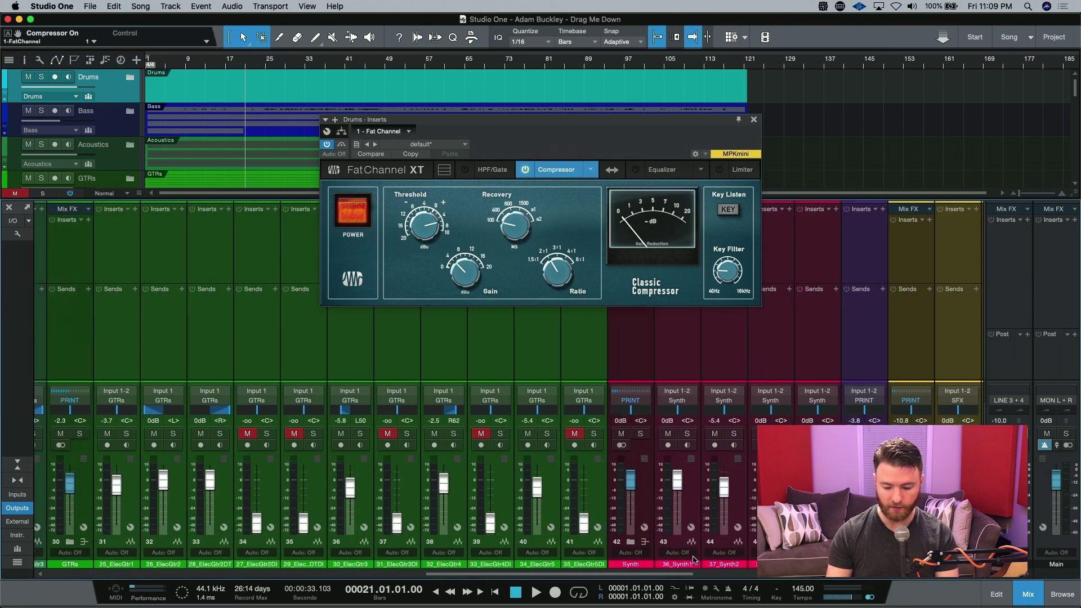
scroll(598, 565, right, 5)
scroll(598, 565, right, 5)
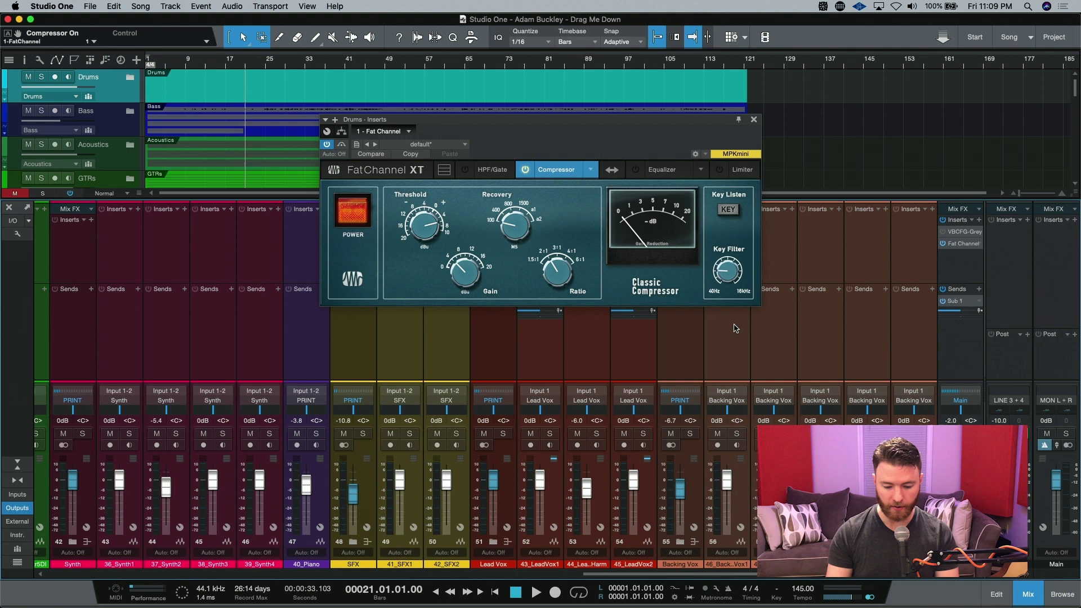
- Close the drum bus window, insert Fat Channel XT on Lead Vox, and list its EQ models
click(753, 121)
click(511, 220)
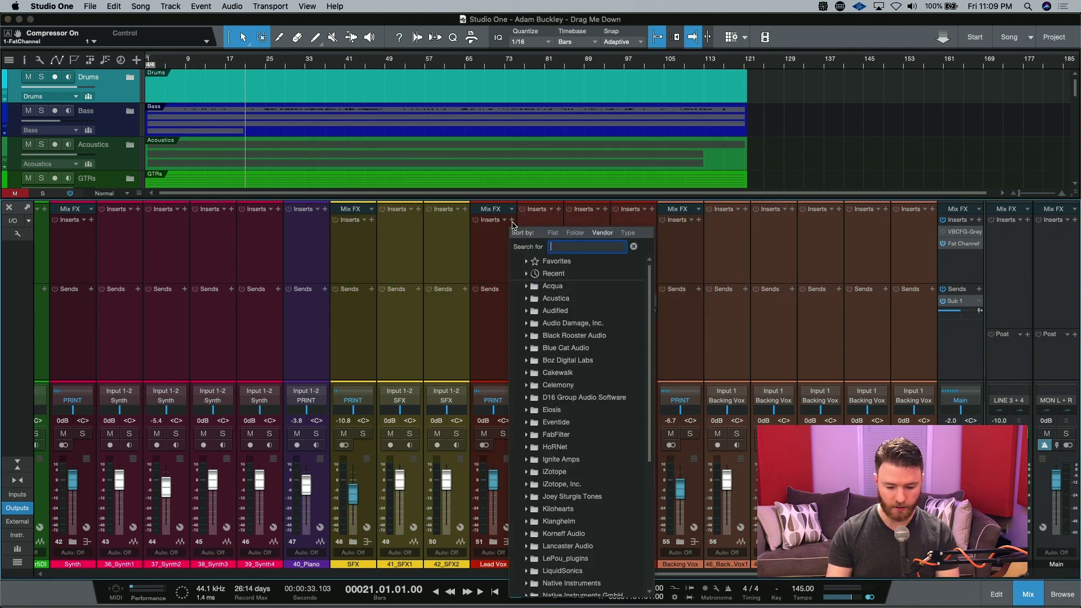
text(fat)
key(Down)
key(Down)
key(Down)
key(Down)
key(Down)
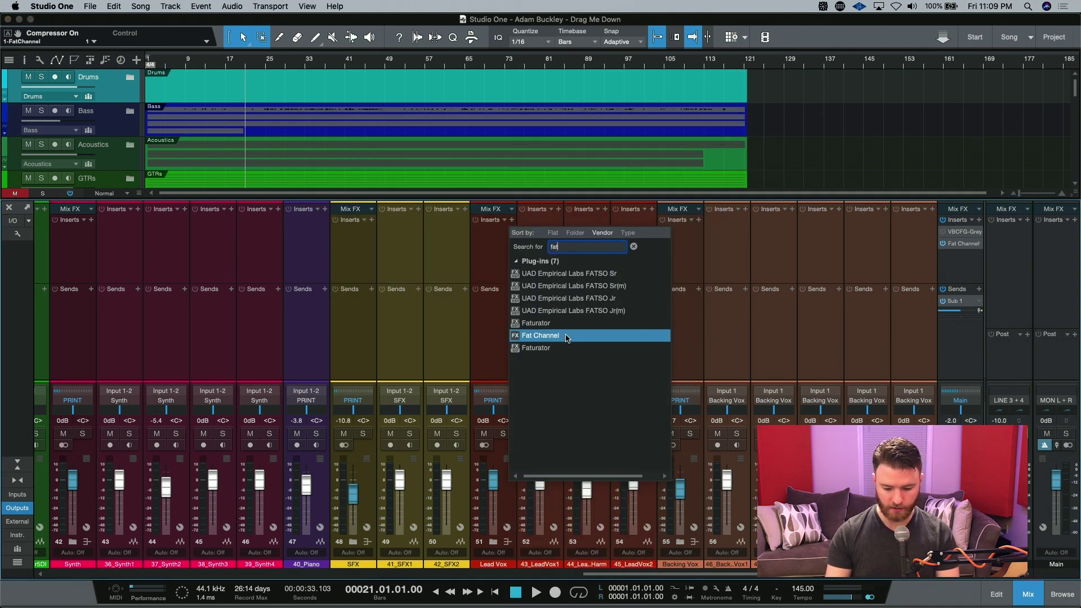
key(Return)
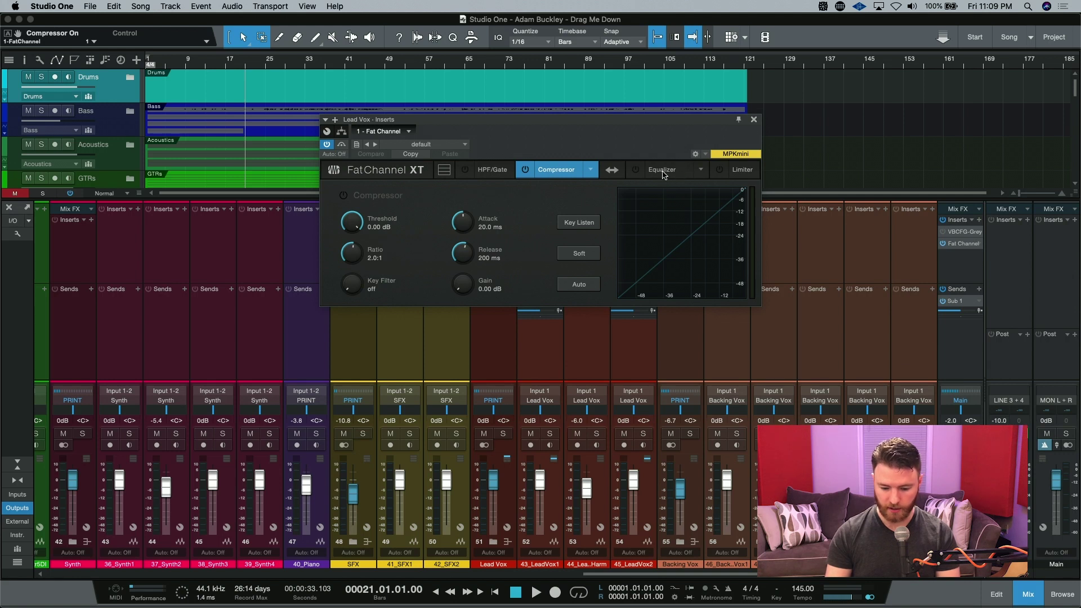
click(700, 174)
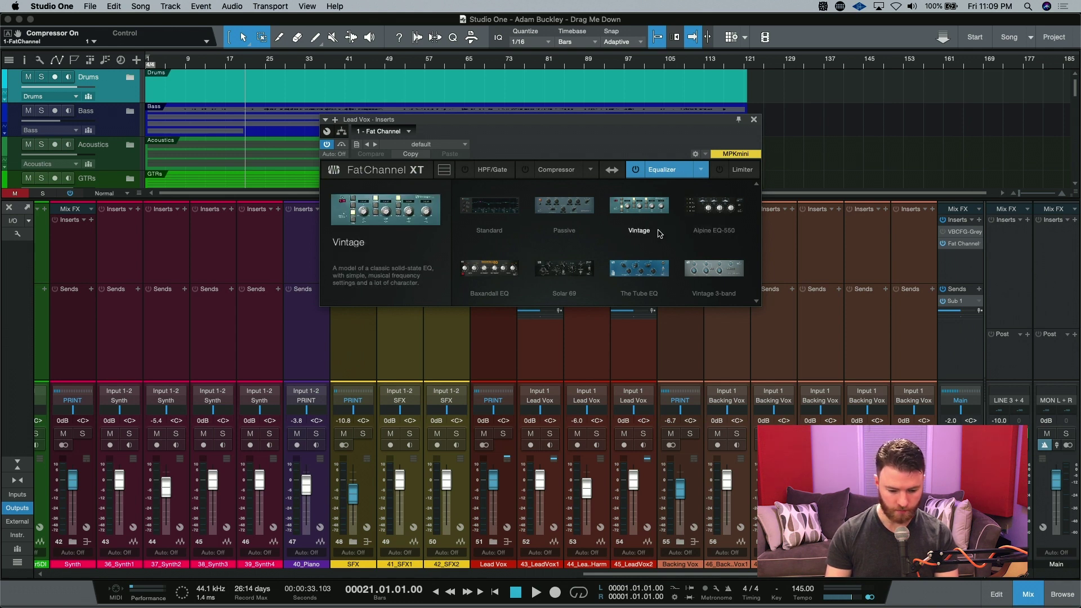
- Select the Solar 69 EQ, switch it on, and boost 10 kHz by about 4 dB during playback
click(564, 268)
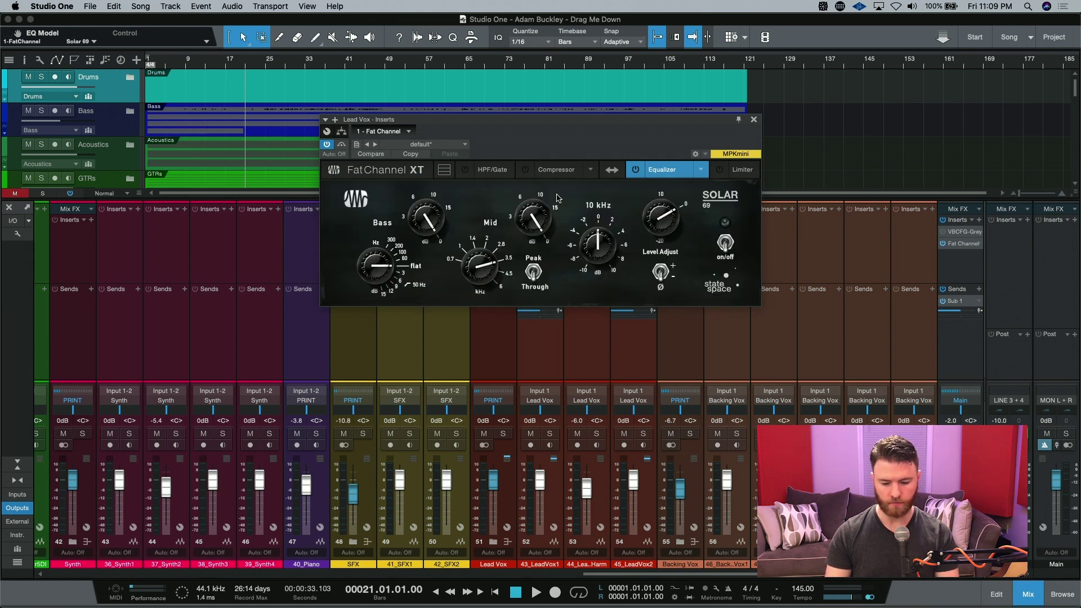
key(space)
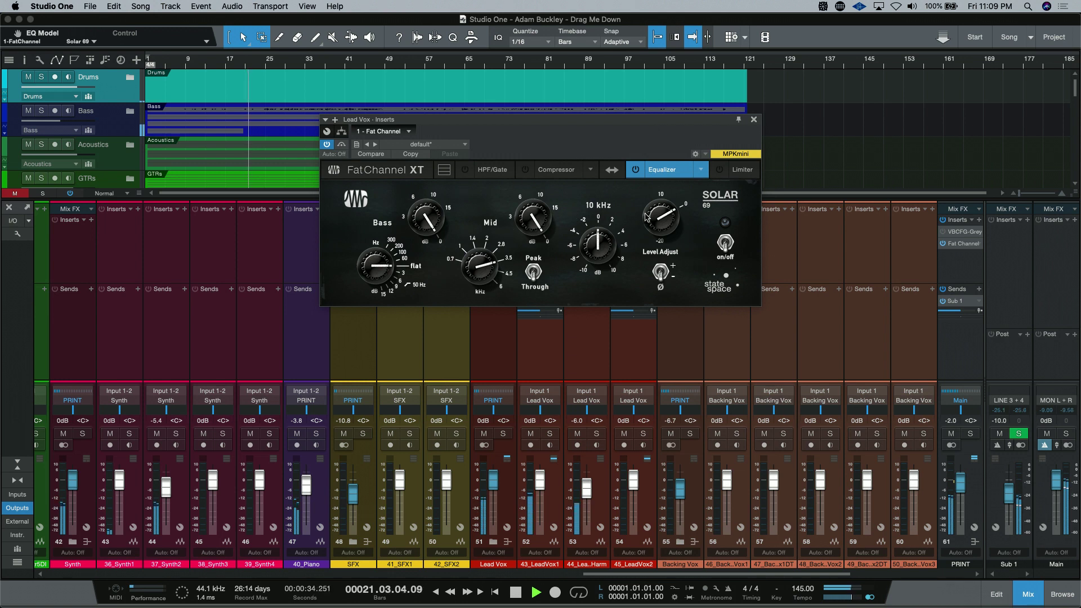
mouse_move(598, 239)
mouse_down()
mouse_move(607, 228)
mouse_move(608, 258)
mouse_up()
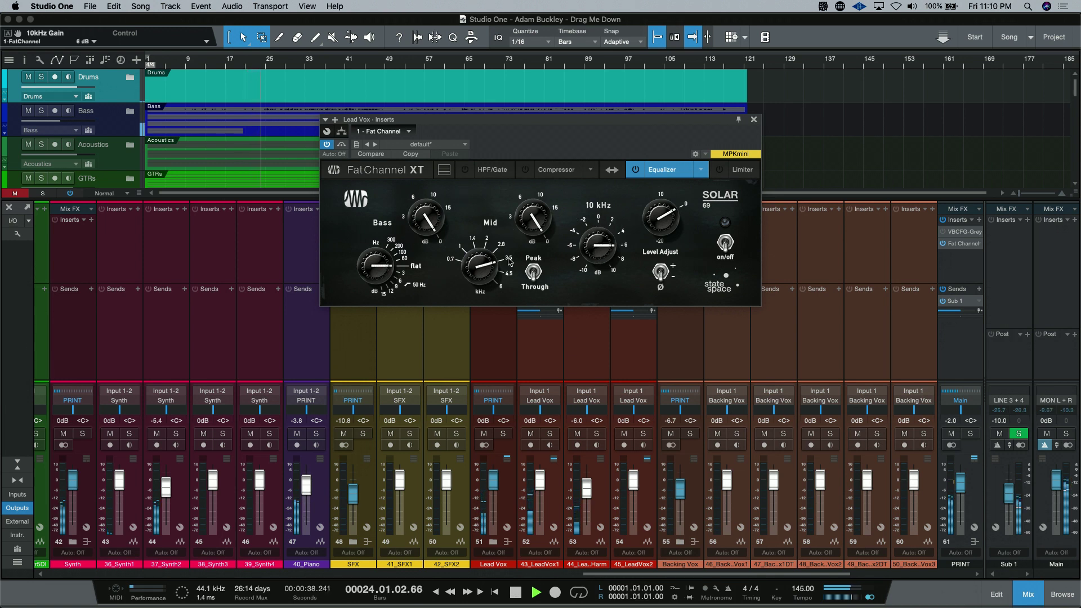
click(725, 242)
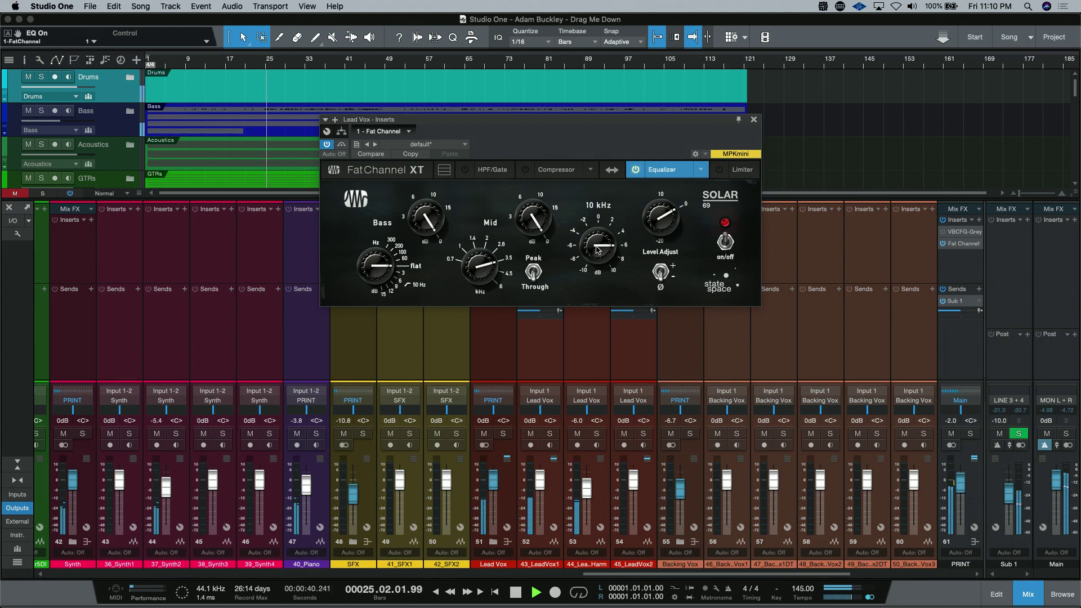
drag(598, 250, 598, 259)
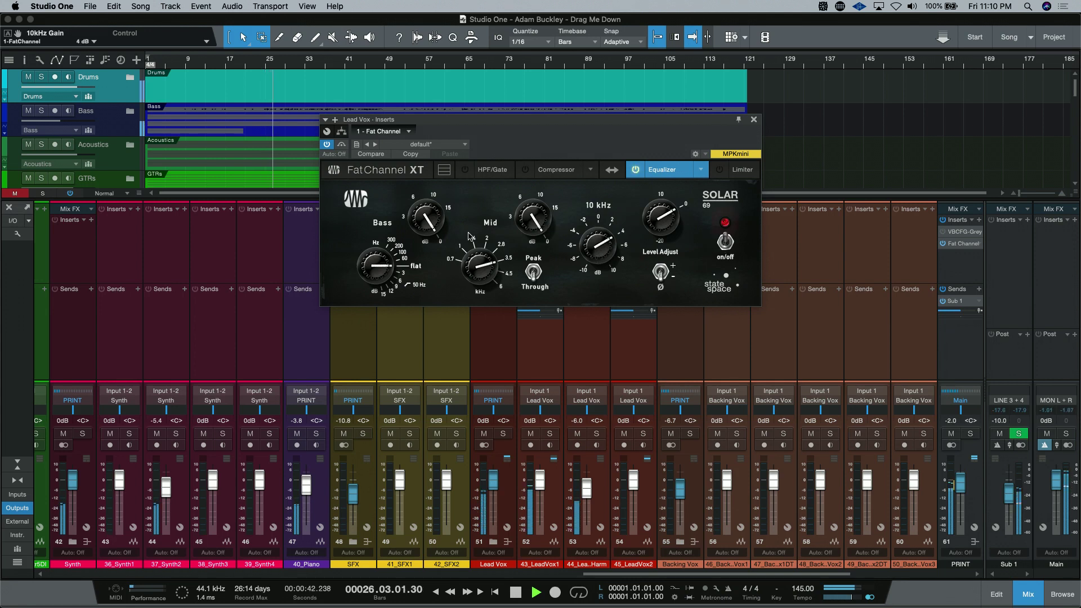
- Set bass to 60 Hz, boost mid 15 dB at 2.8 kHz, toggle peak/through, and place EQ before compression
drag(482, 268, 475, 312)
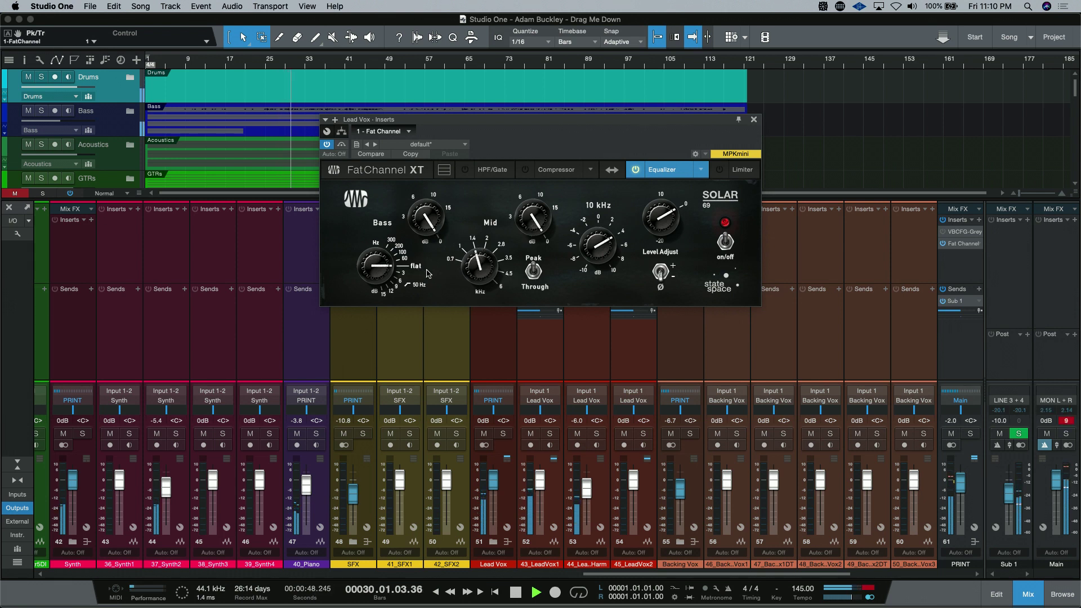
mouse_move(524, 223)
mouse_down()
mouse_move(525, 135)
mouse_move(534, 216)
mouse_move(532, 206)
mouse_up()
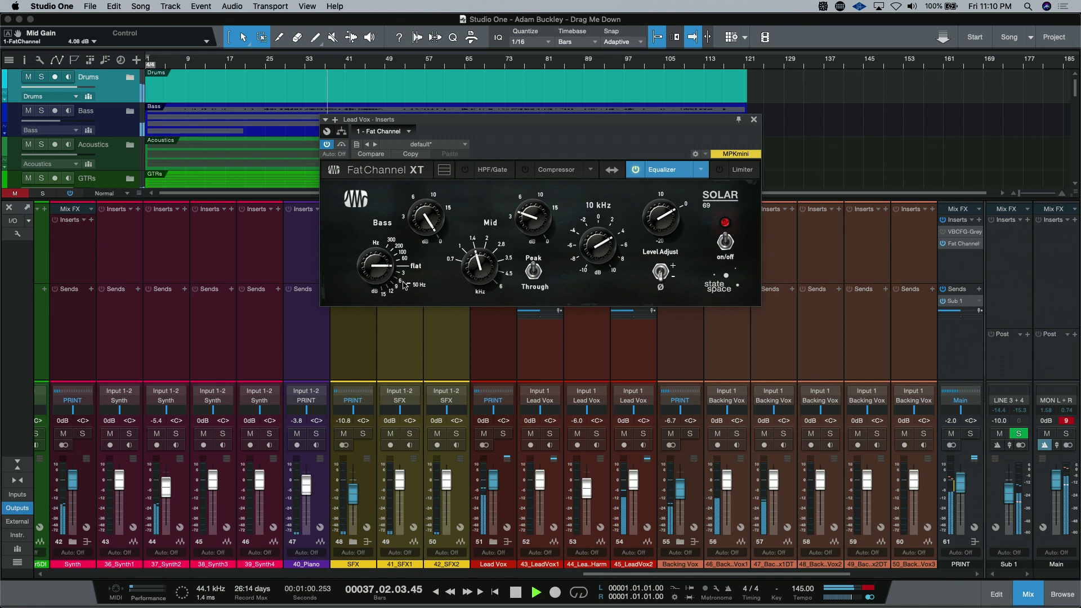
drag(396, 280, 382, 289)
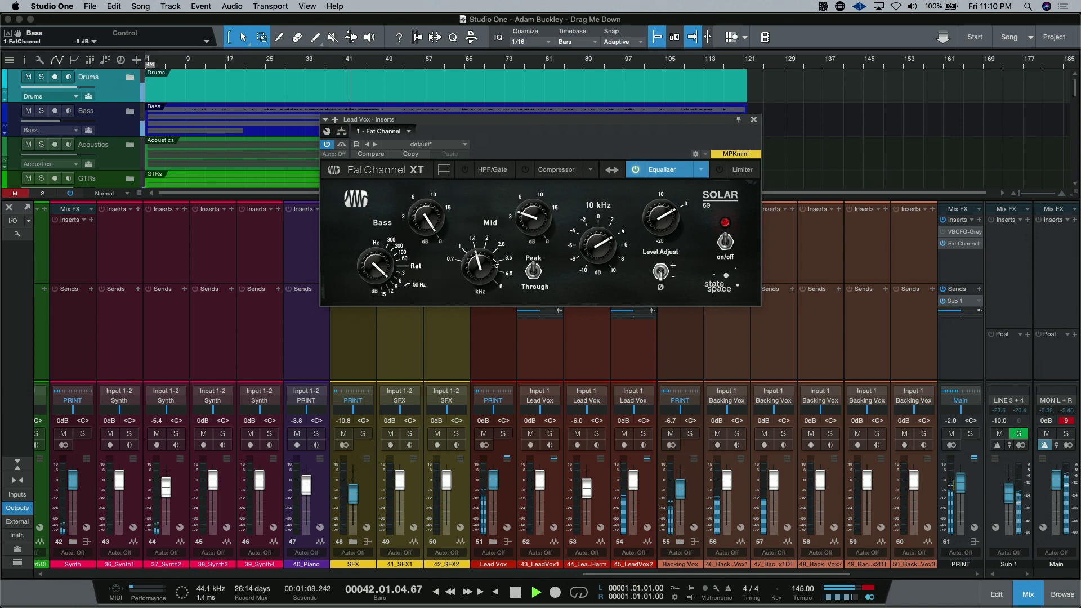
mouse_move(493, 262)
mouse_down()
mouse_move(492, 243)
mouse_move(533, 173)
mouse_up()
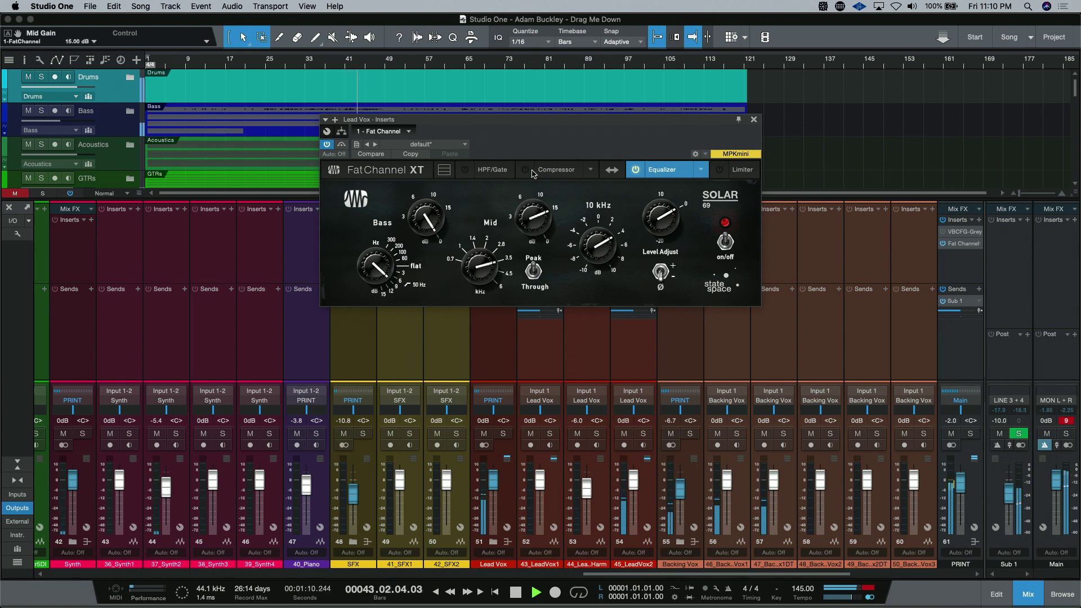
mouse_move(481, 270)
mouse_down()
mouse_move(476, 320)
mouse_move(478, 270)
mouse_up()
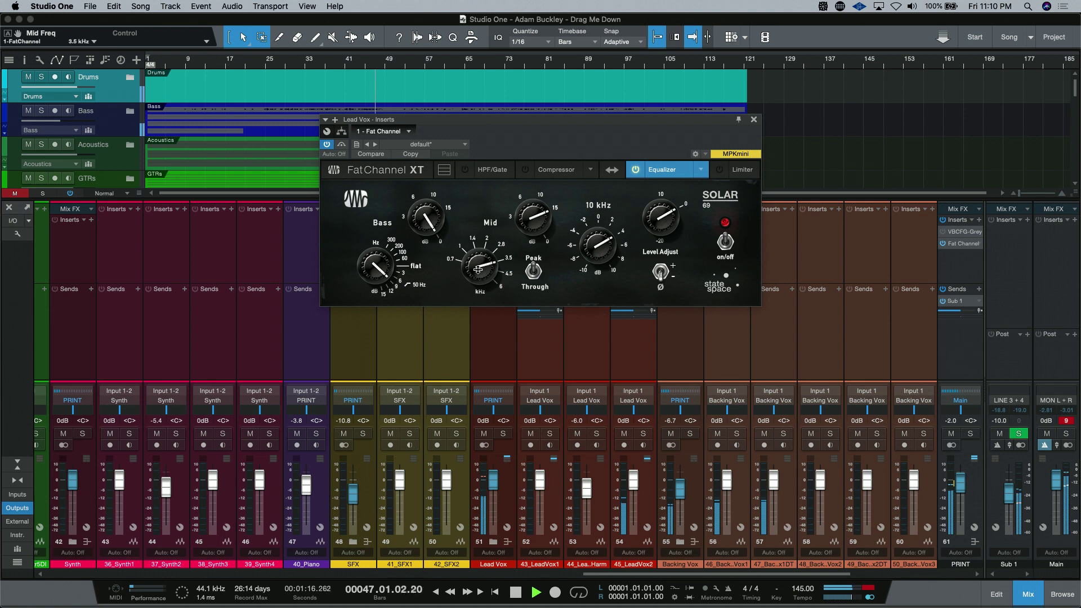
click(533, 273)
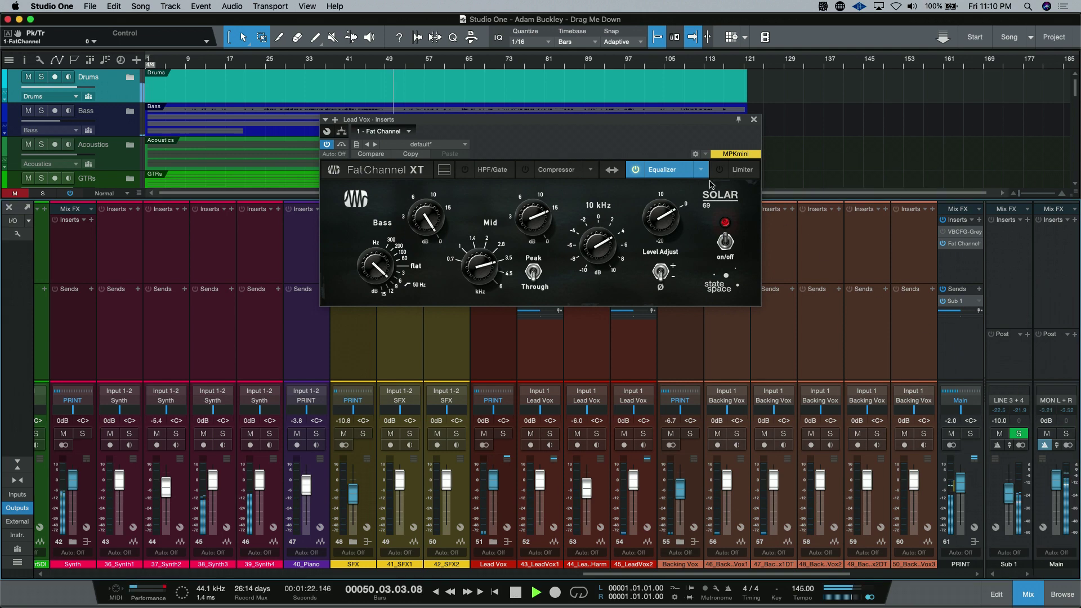
click(613, 170)
- Switch on a FET compressor with fast attack and 50 ms release
click(701, 170)
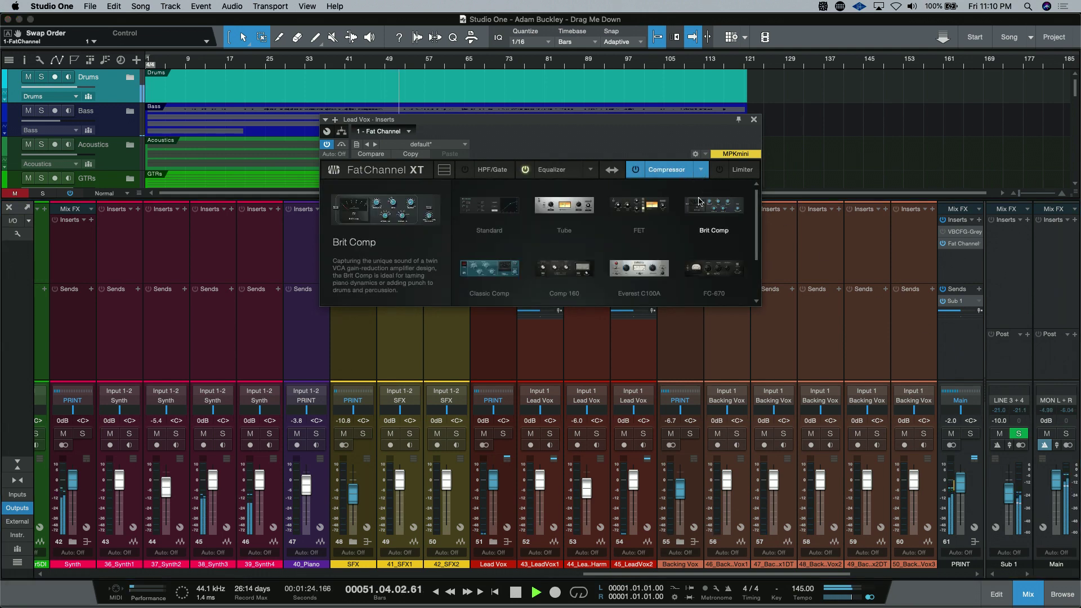
click(647, 209)
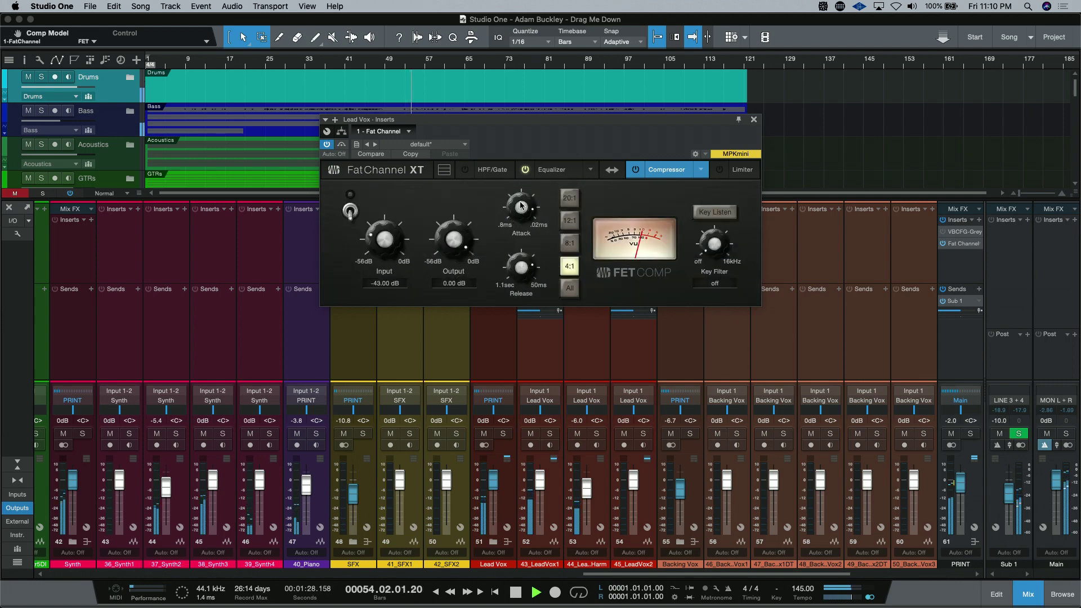
drag(522, 206, 516, 219)
drag(523, 274, 519, 224)
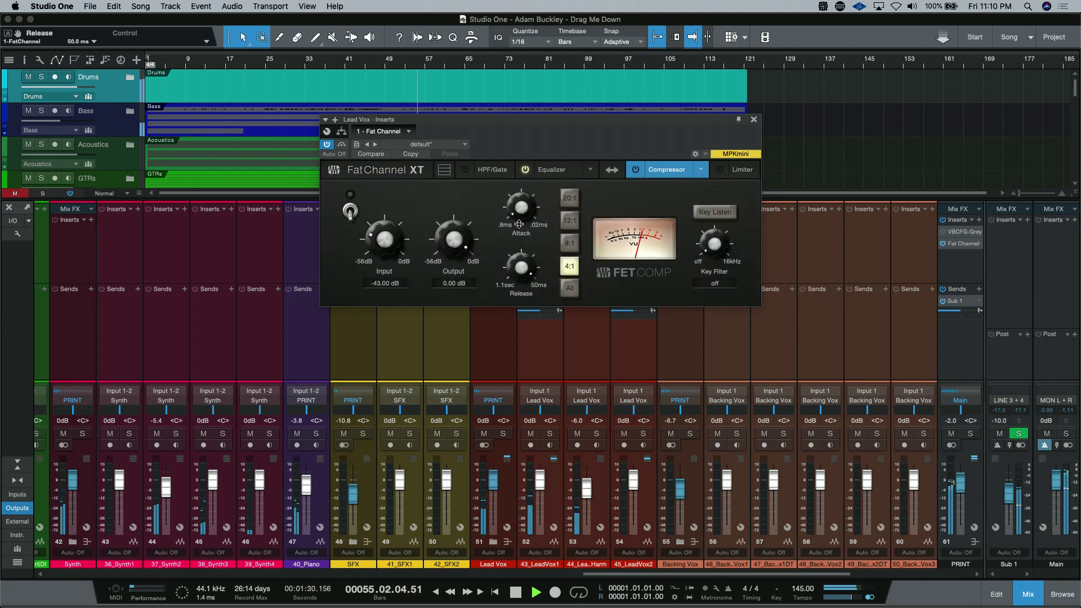
click(350, 211)
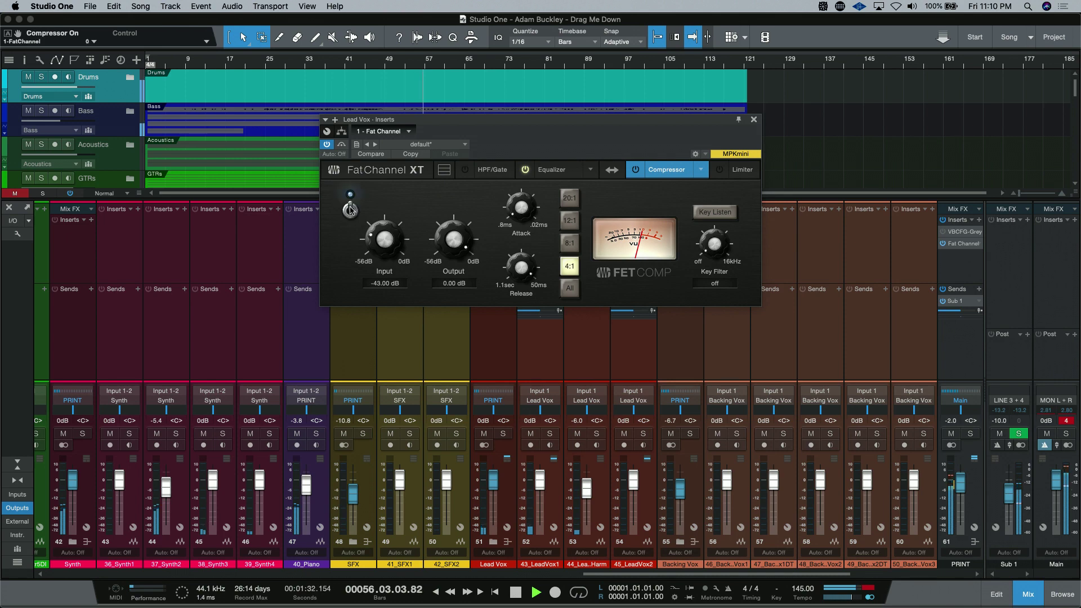
- Raise the FET input drive to about -17.8 dB and set output to -18.20 dB
mouse_move(387, 240)
mouse_down()
mouse_move(389, 225)
mouse_move(399, 239)
mouse_move(401, 218)
mouse_up()
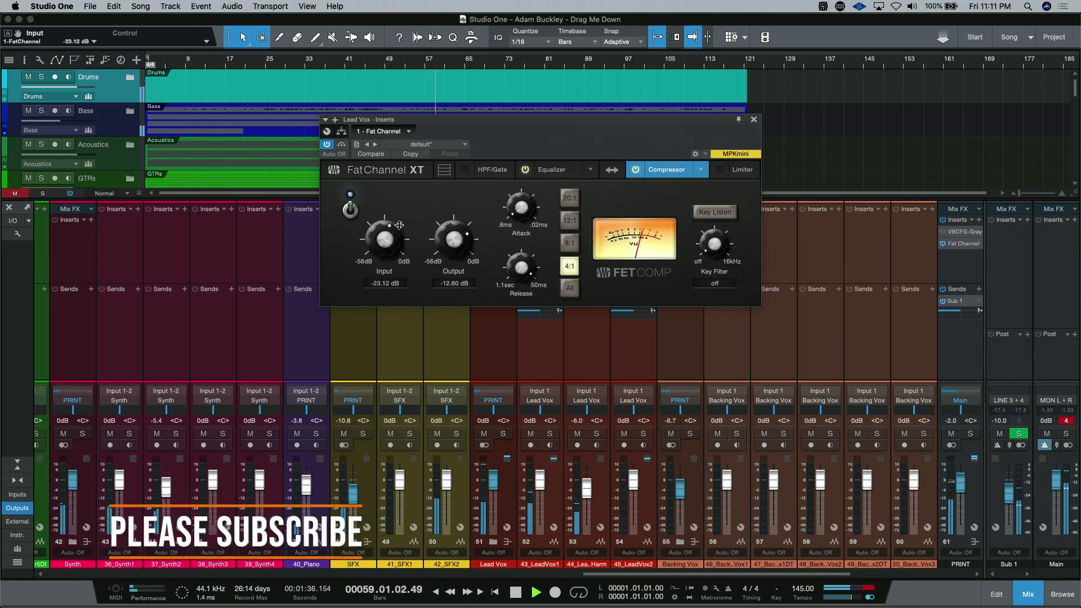
drag(384, 239, 384, 228)
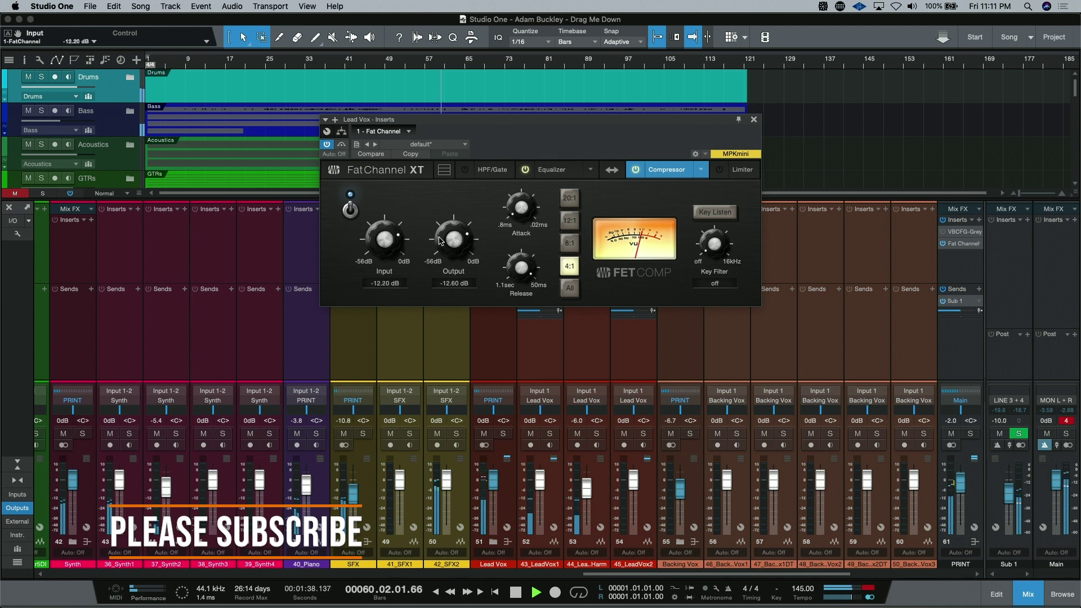
mouse_move(454, 239)
mouse_down()
mouse_move(453, 257)
mouse_move(382, 249)
mouse_up()
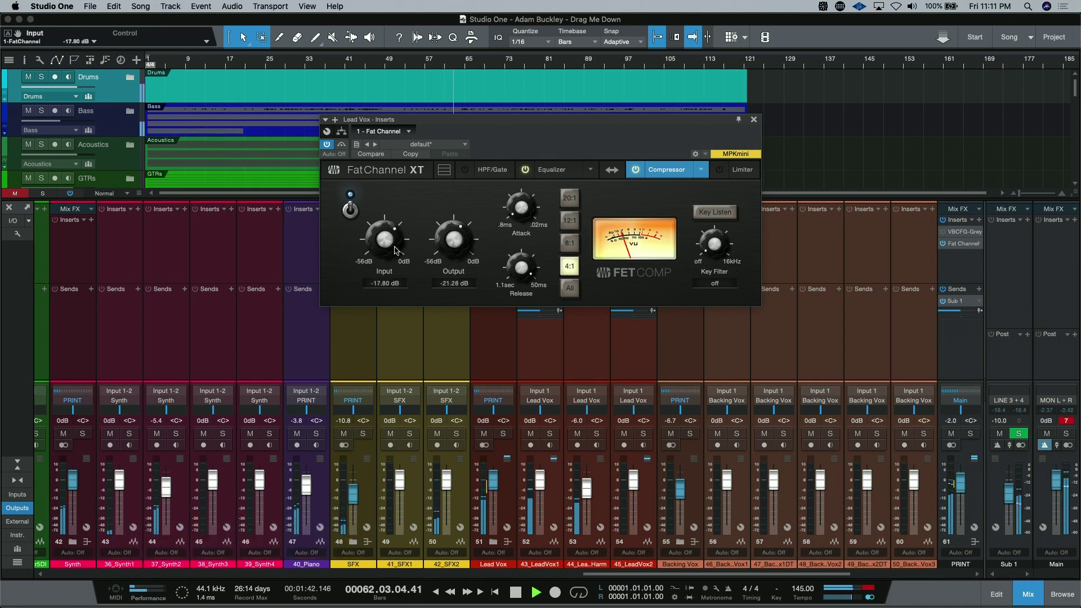
drag(453, 243, 454, 236)
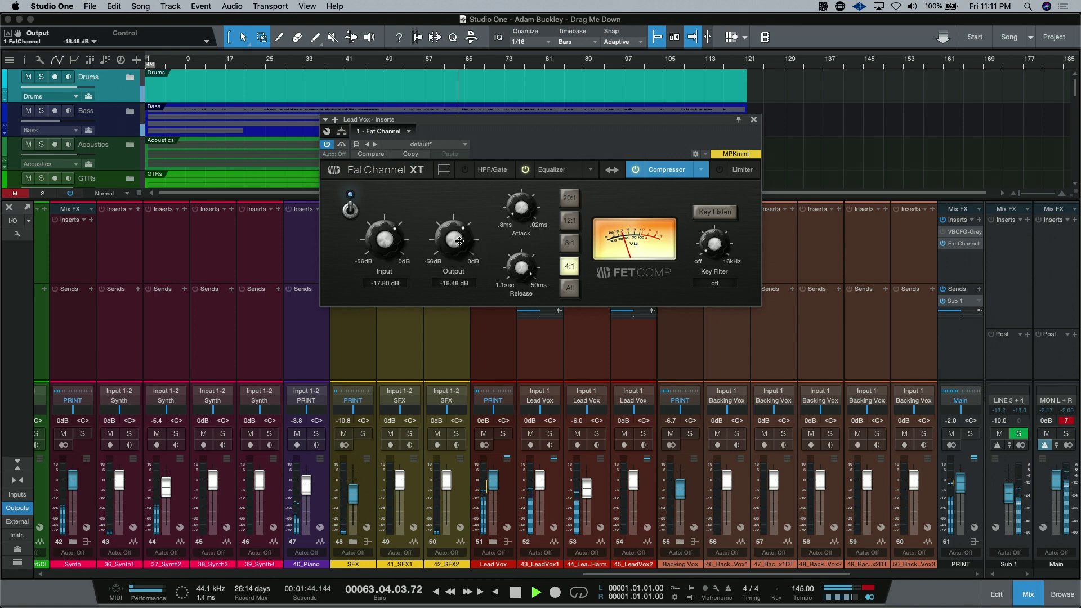
- Compare the Fat Channel bypassed, re-enable it, add more 10 kHz boost, and restore normal phase
click(328, 147)
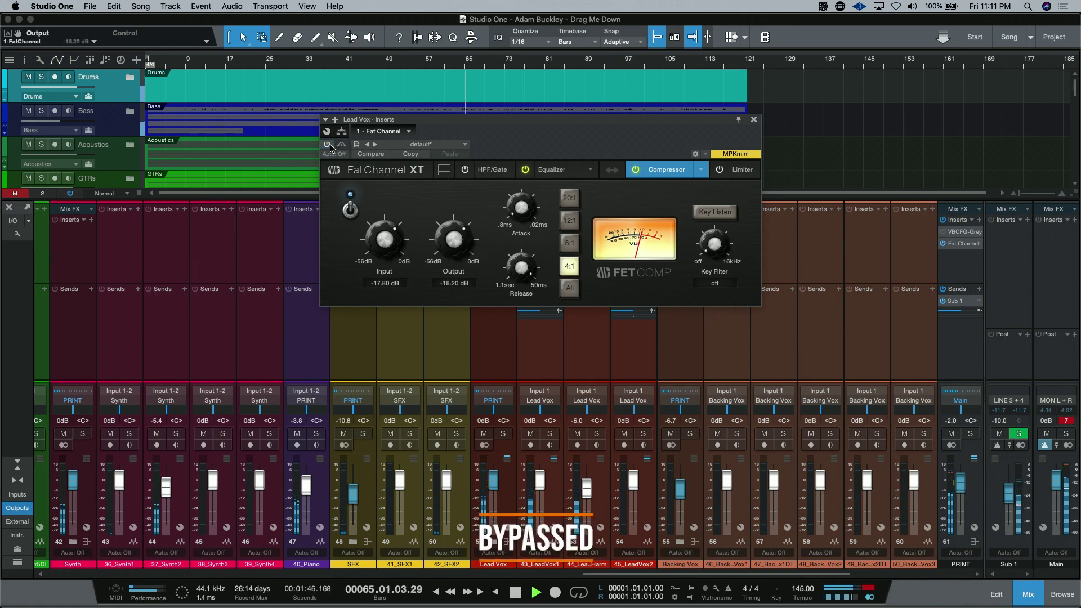
click(328, 145)
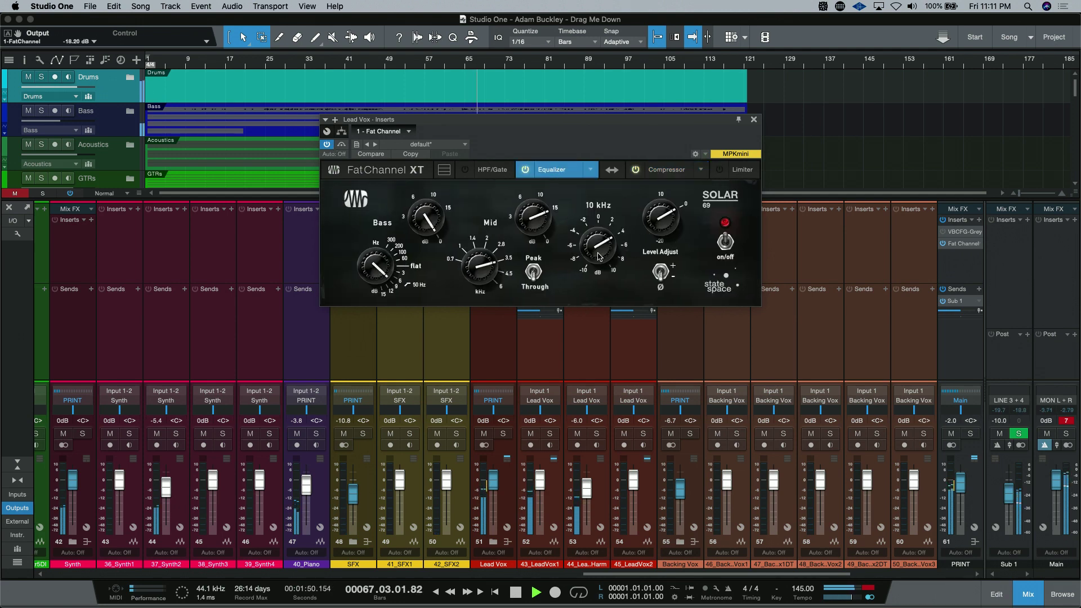
drag(600, 256, 600, 242)
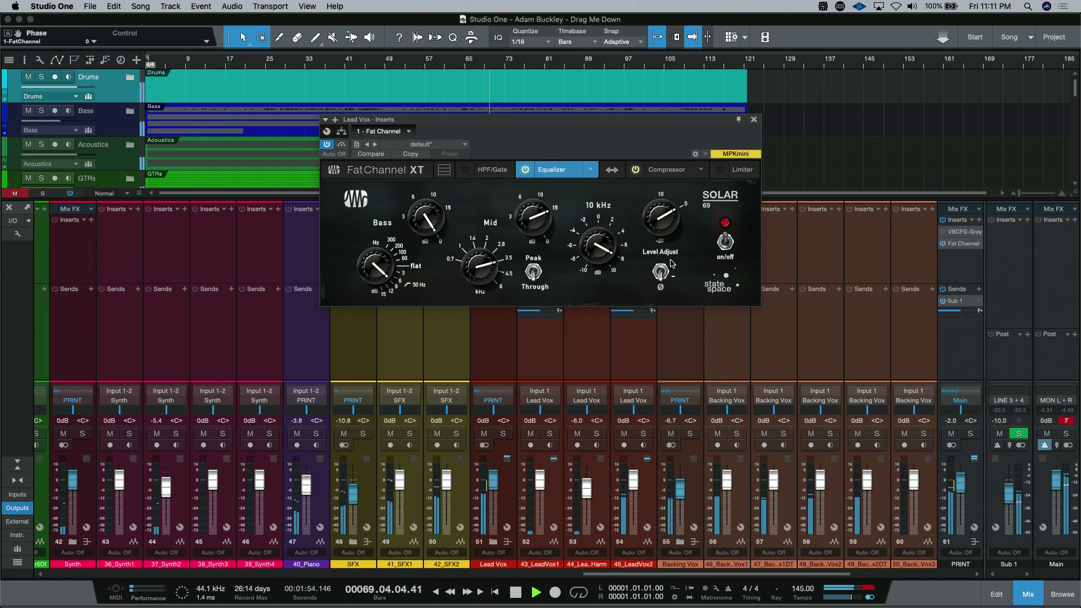
click(661, 271)
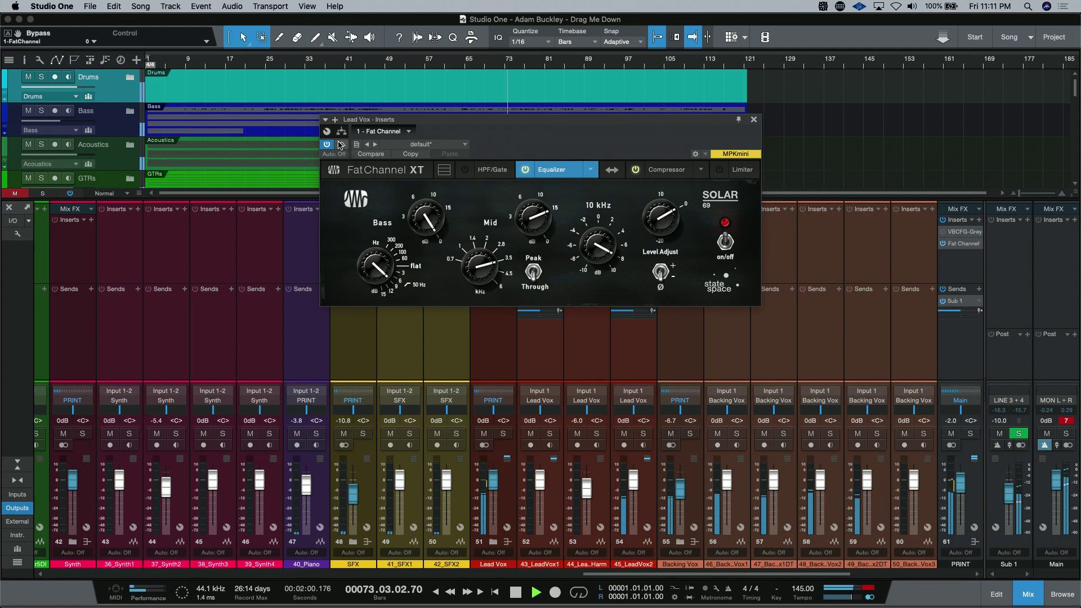
- Raise the FET input to about -15.3 dB, trying 8:1 and all-ratios before keeping 4:1
click(666, 171)
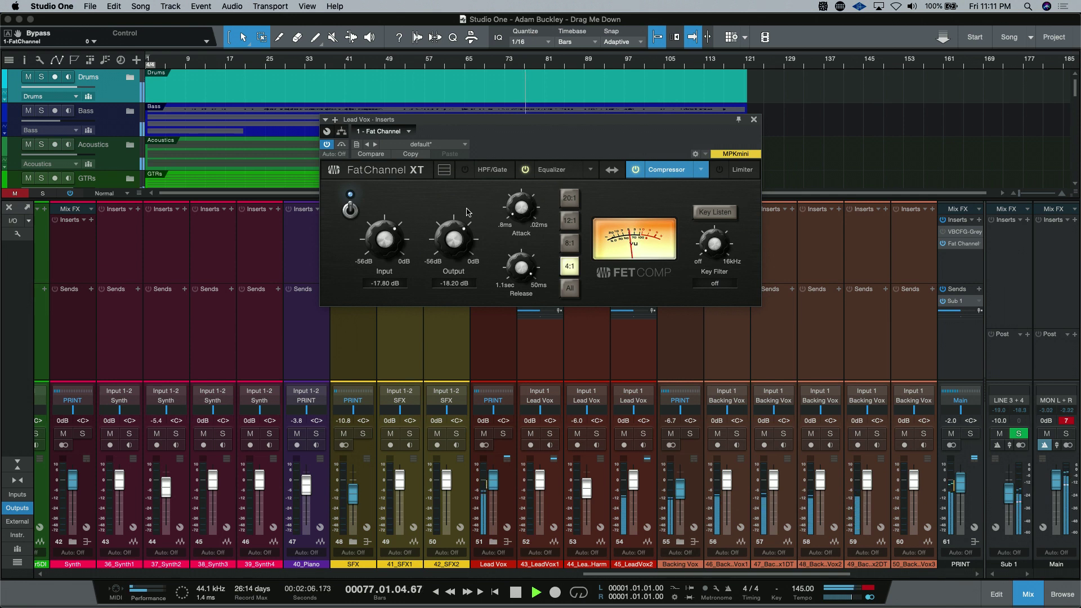
drag(390, 249, 448, 242)
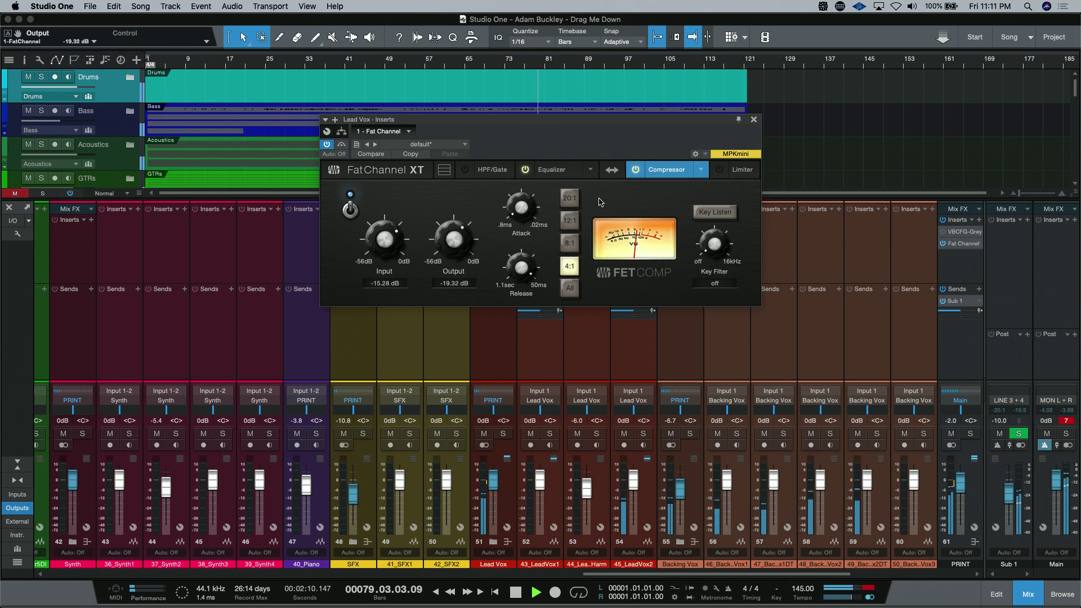
click(570, 244)
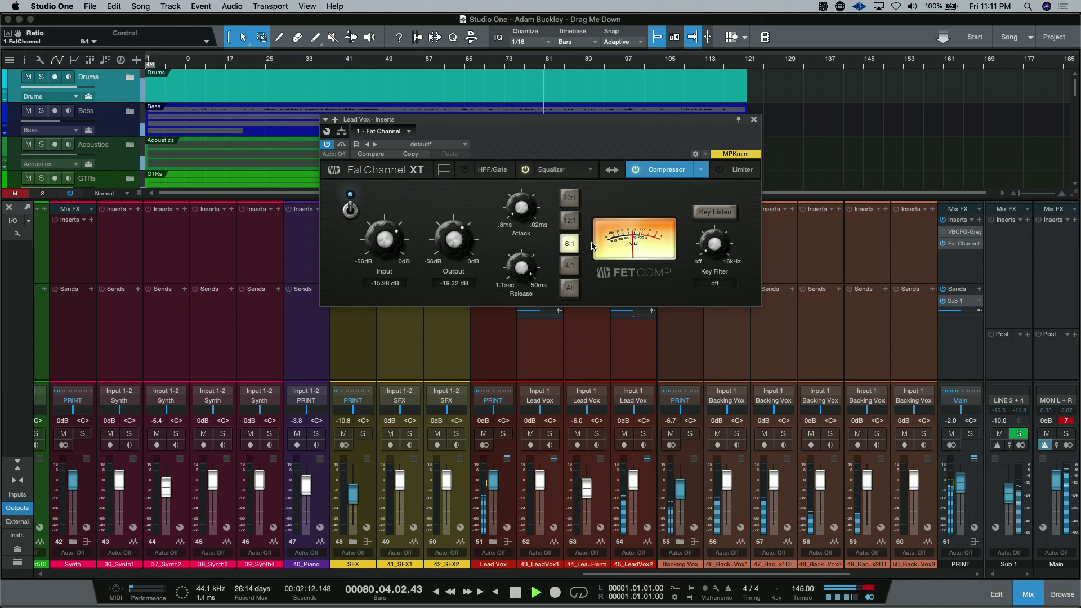
click(577, 265)
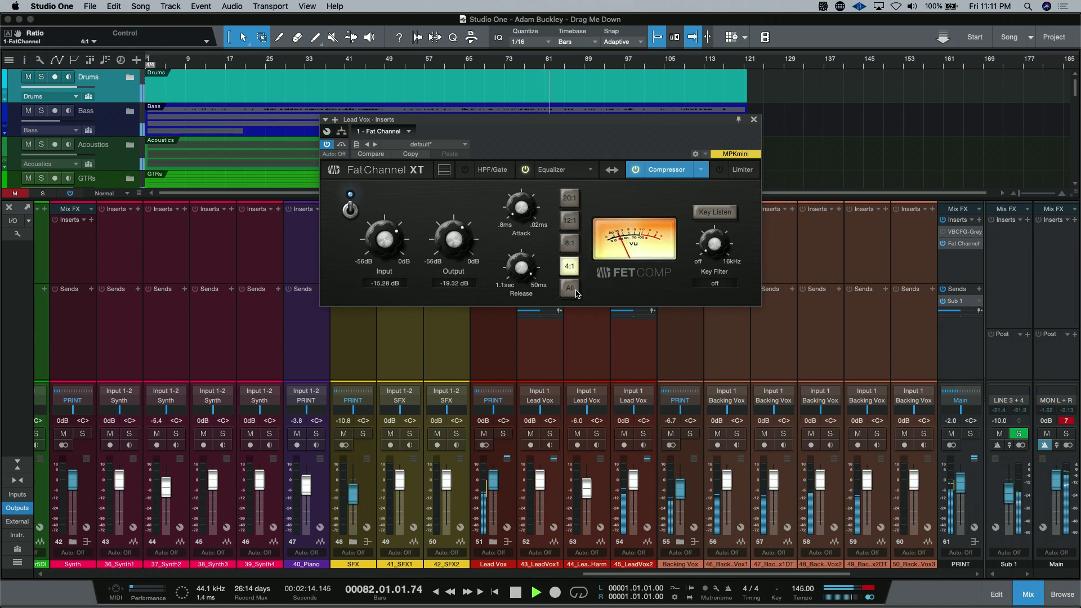
click(570, 289)
click(577, 290)
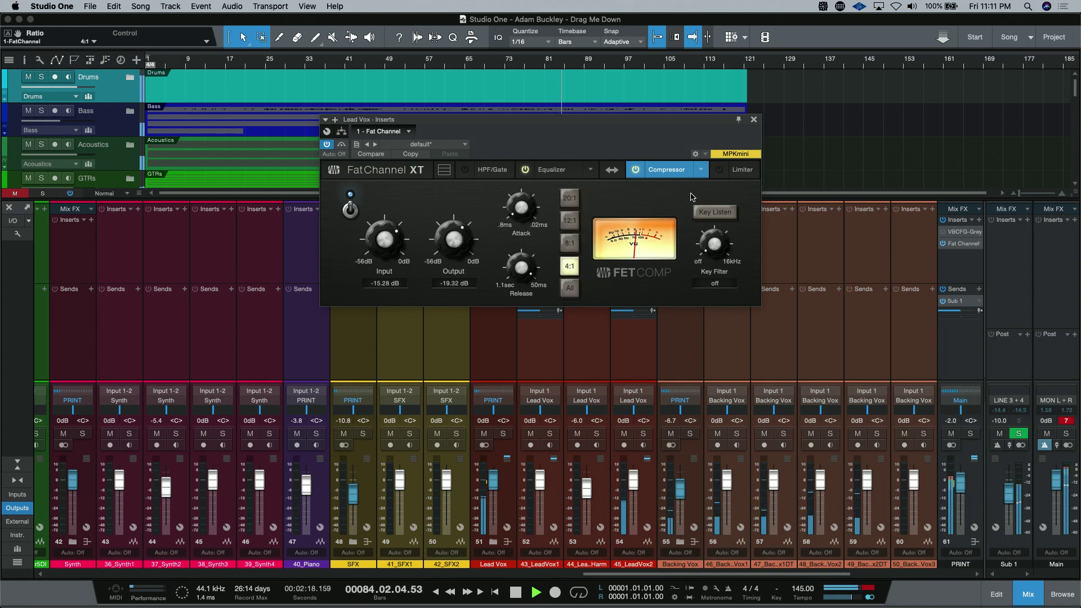
- Close the Lead Vox Fat Channel editor and stop playback
click(755, 120)
key(space)
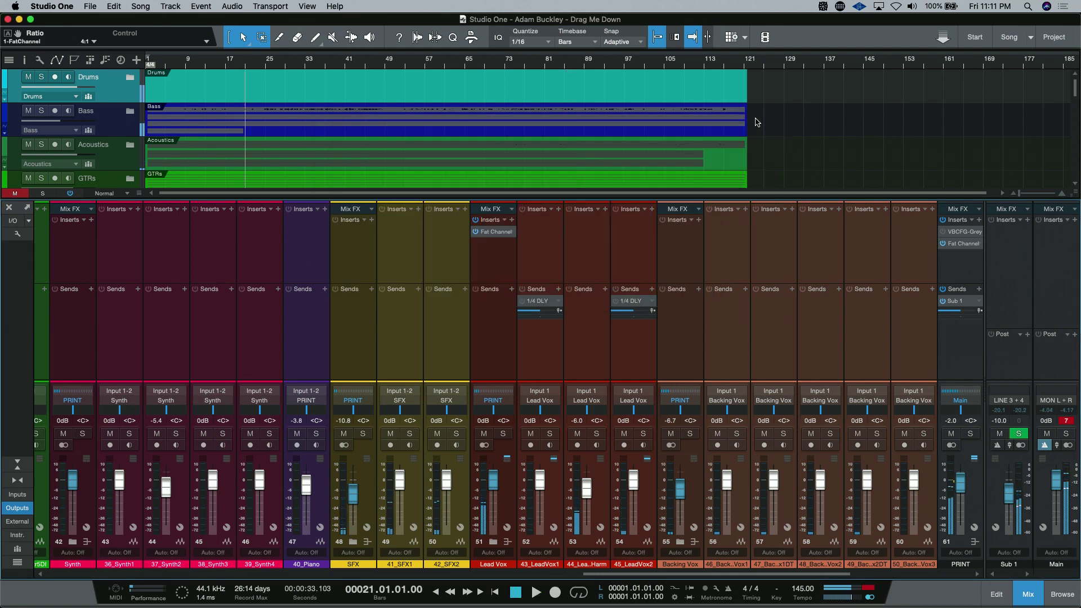